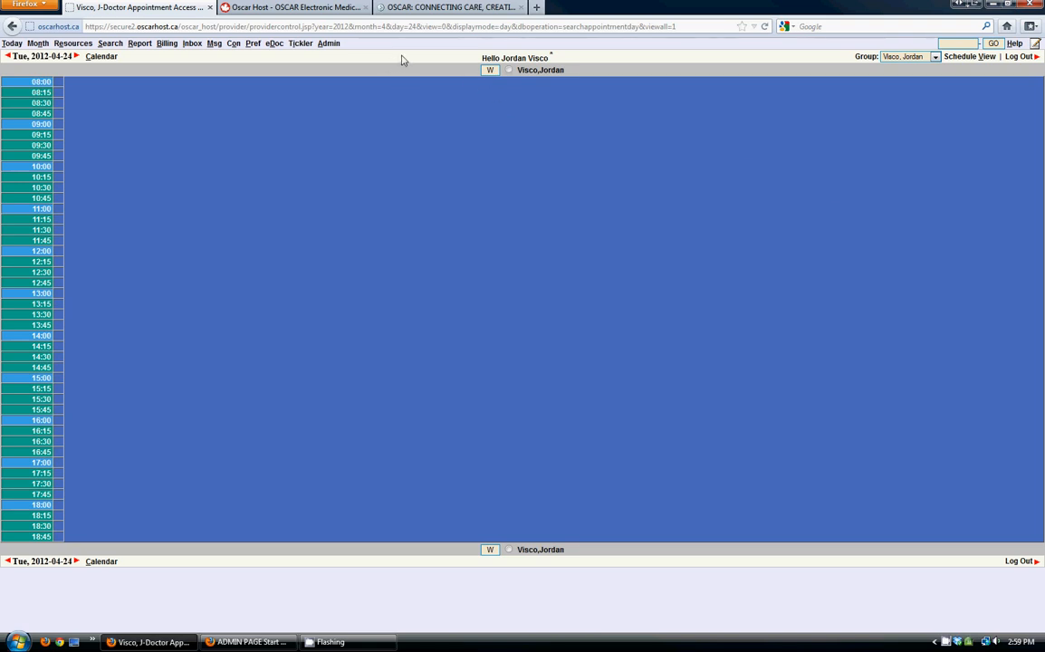
Step: Open the schedule settings from the administration page
{"action": "left_click", "coordinate": [329, 44]}
{"action": "left_click_drag", "start_coordinate": [472, 65], "coordinate": [459, 62]}
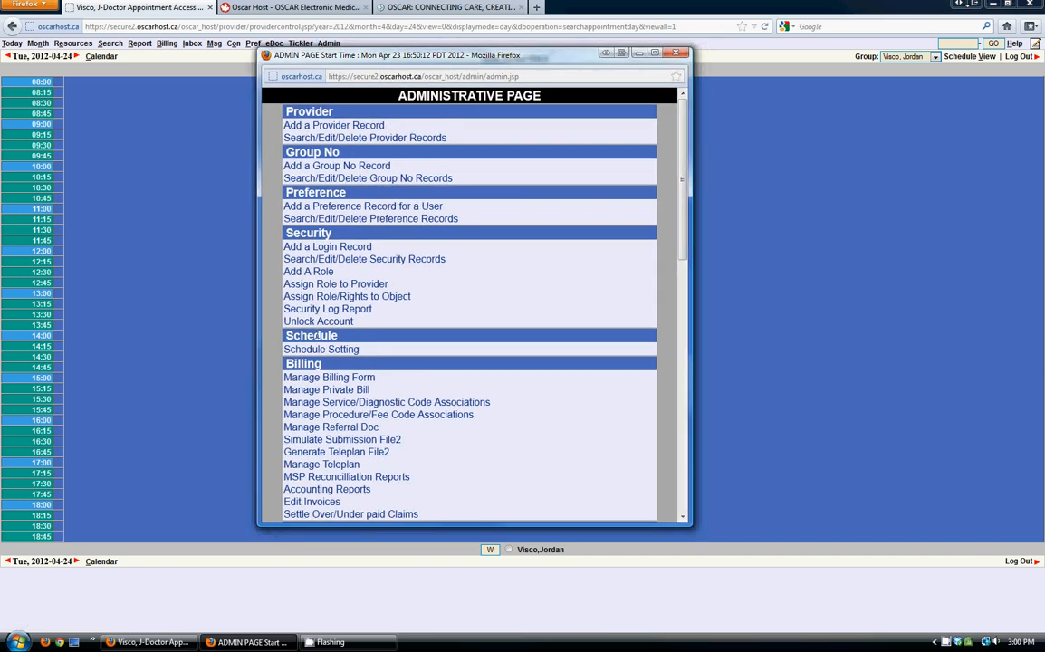
{"action": "left_click_drag", "start_coordinate": [285, 336], "coordinate": [352, 338]}
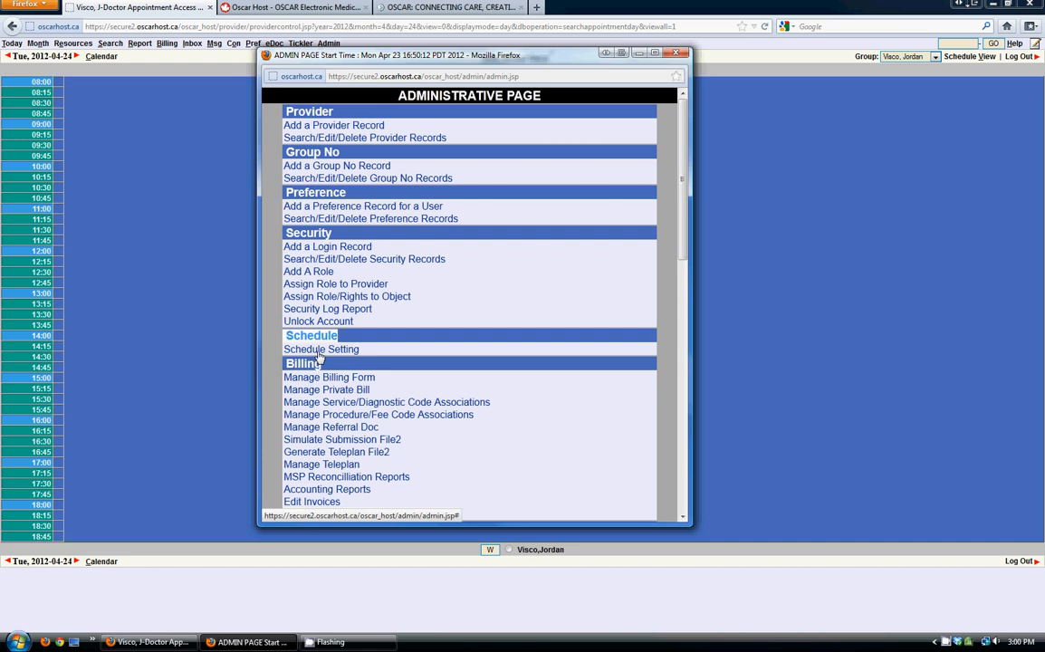
{"action": "left_click", "coordinate": [317, 351]}
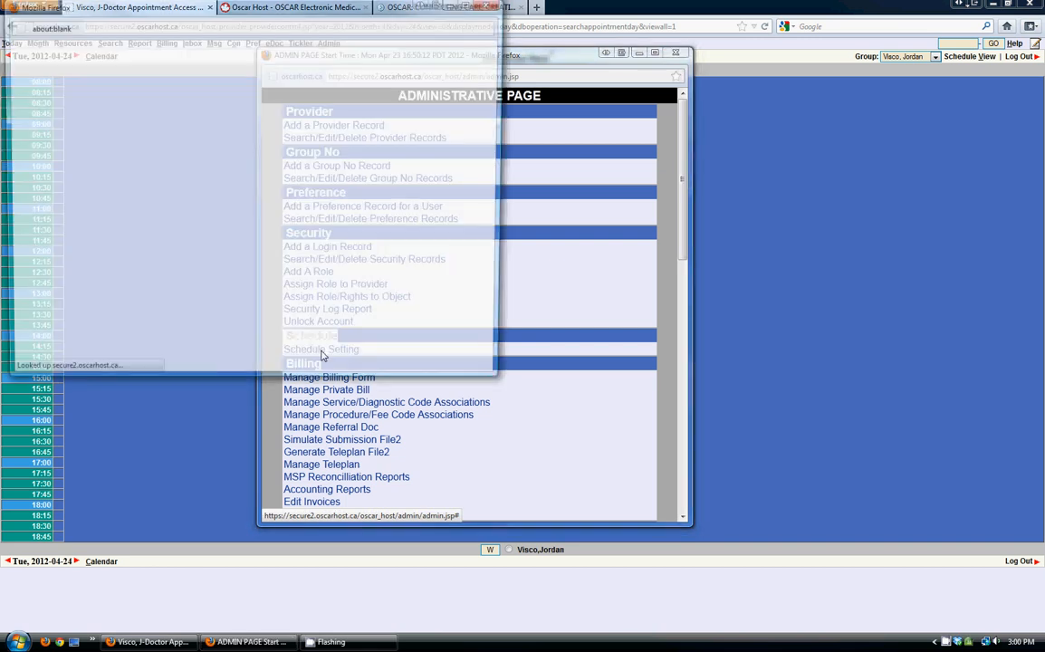
{"action": "left_click_drag", "start_coordinate": [268, 15], "coordinate": [495, 106]}
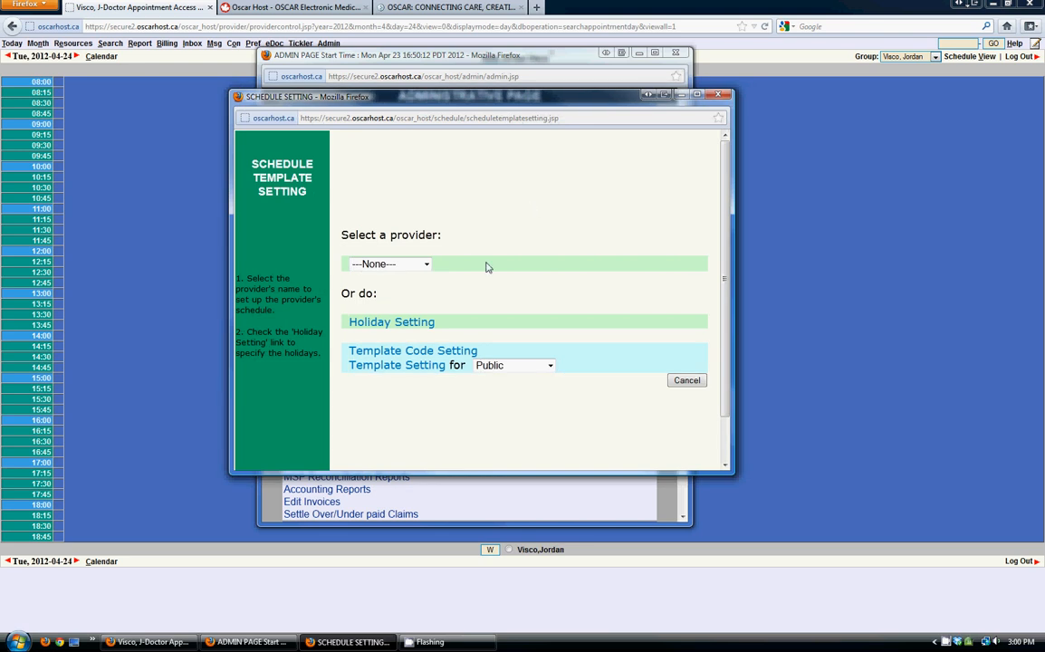
Step: Add a holiday named dayoff on April 26 and 27, 2012 in the holiday settings and save it
{"action": "left_click", "coordinate": [403, 326]}
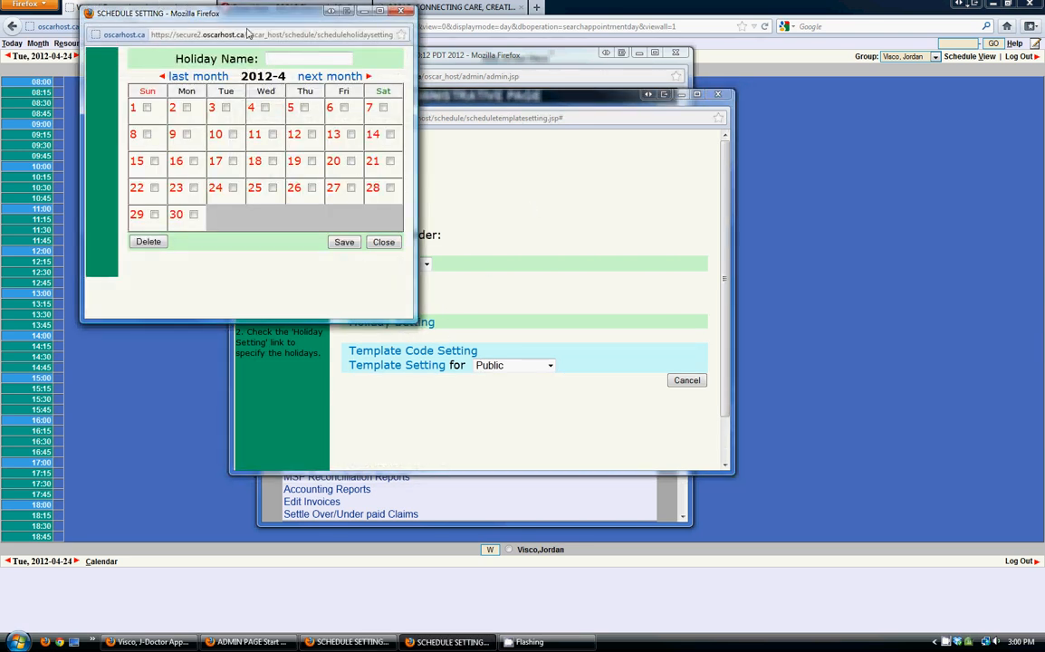
{"action": "left_click", "coordinate": [429, 107]}
{"action": "type", "text": "dayoff"}
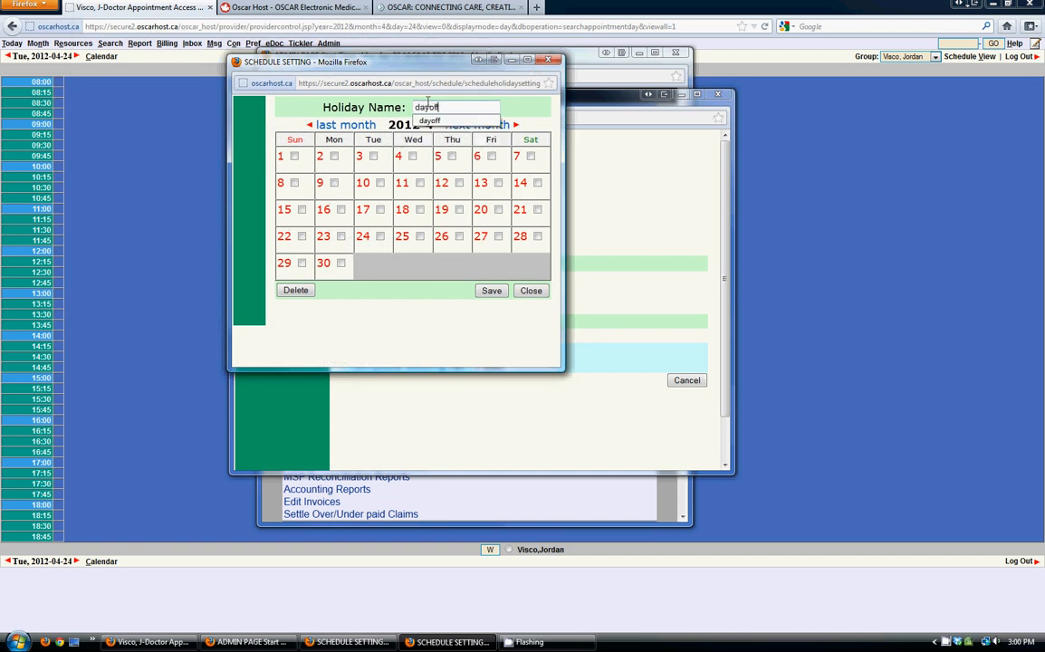
{"action": "key", "text": "Tab"}
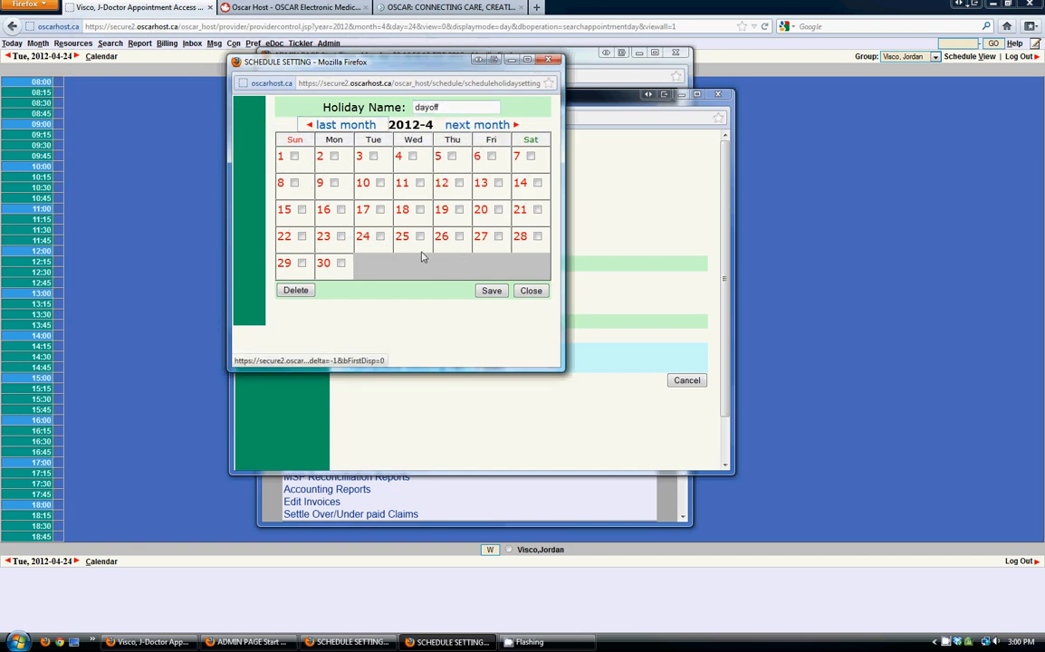
{"action": "left_click", "coordinate": [460, 236]}
{"action": "left_click", "coordinate": [498, 236]}
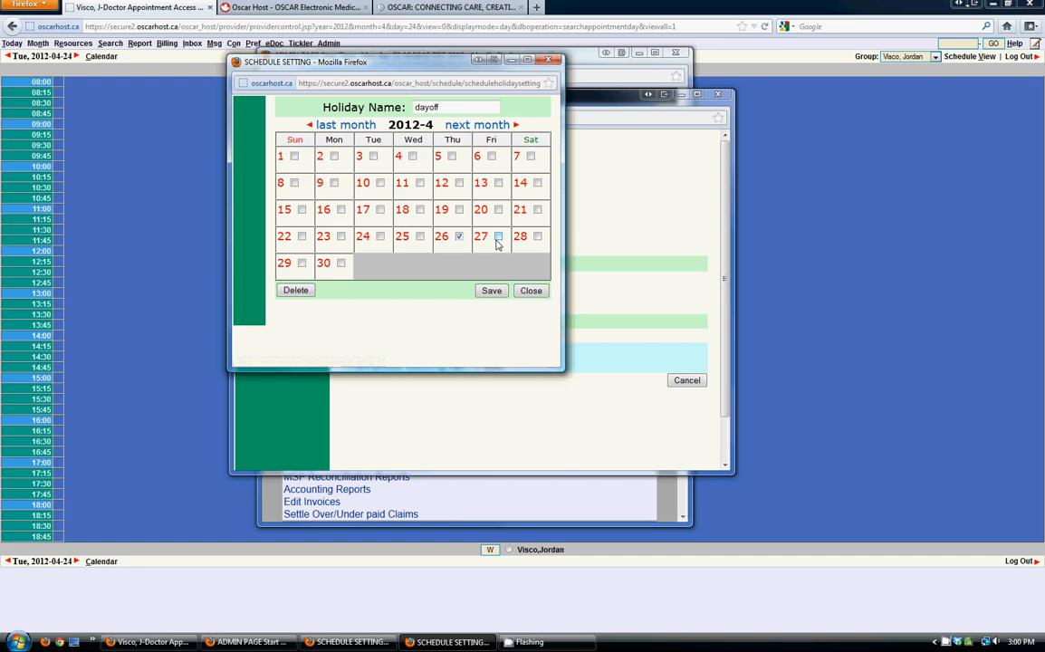
{"action": "left_click", "coordinate": [493, 291]}
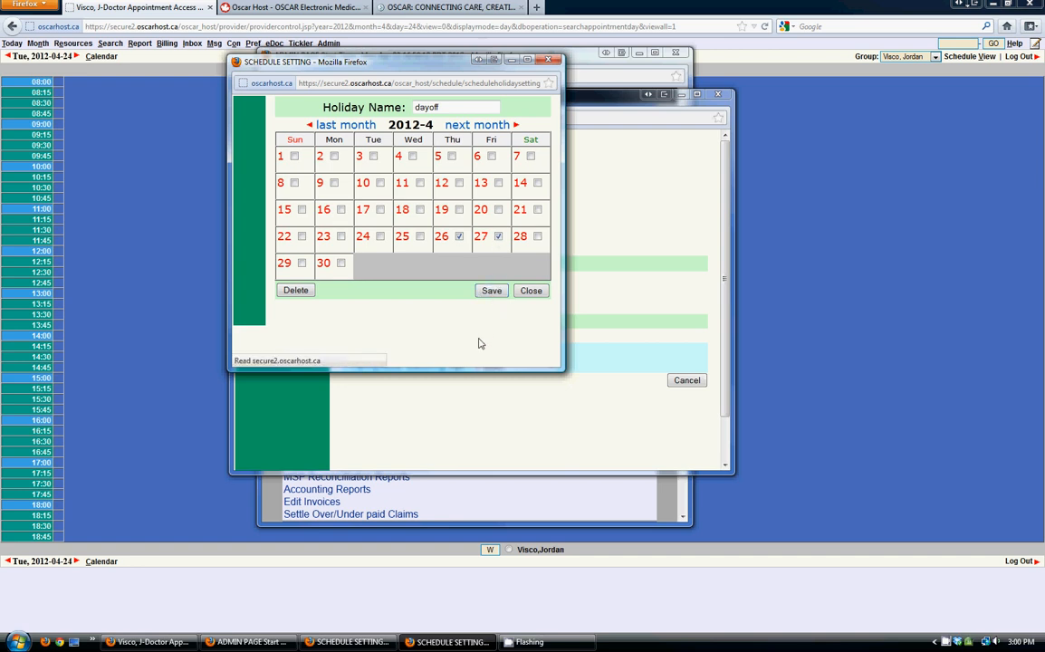
{"action": "mouse_move", "coordinate": [439, 234]}
{"action": "left_mouse_down"}
{"action": "mouse_move", "coordinate": [526, 249]}
{"action": "mouse_move", "coordinate": [436, 237]}
{"action": "left_mouse_up"}
{"action": "left_click", "coordinate": [509, 251]}
{"action": "left_click", "coordinate": [510, 247]}
Step: Check the dayoff dates in the April month view, then return to today's schedule showing all providers
{"action": "left_click", "coordinate": [179, 193]}
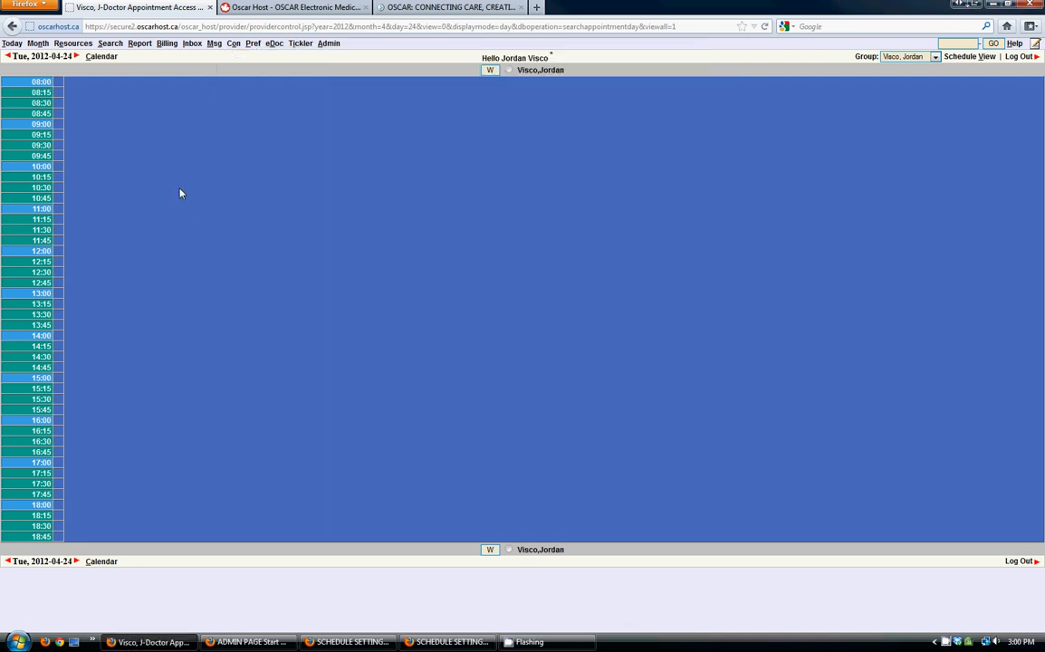
{"action": "left_click", "coordinate": [37, 44]}
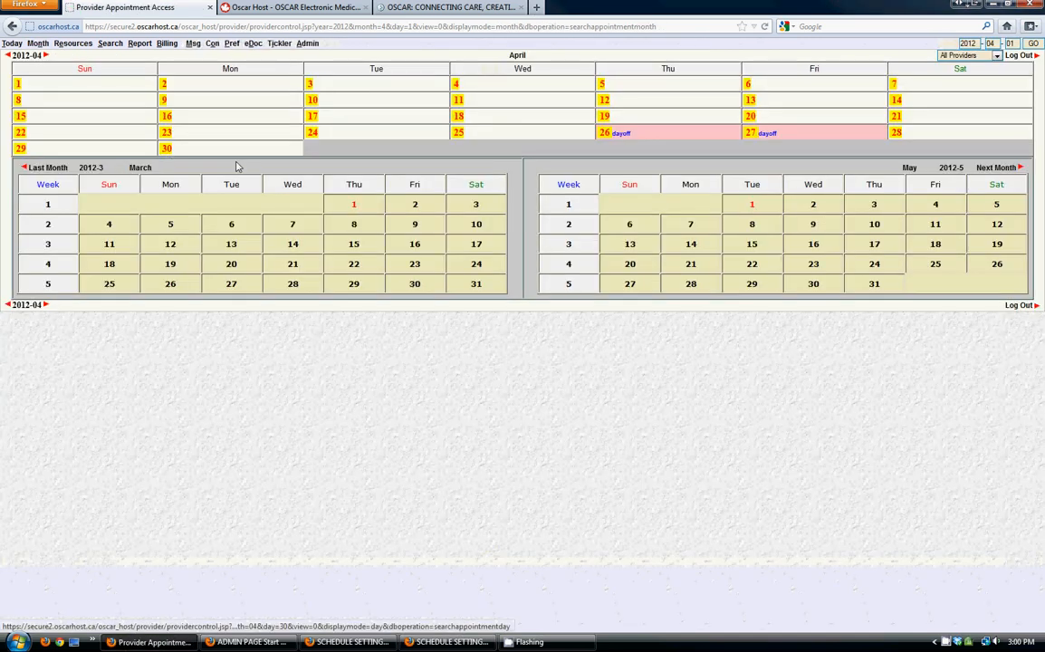
{"action": "left_click_drag", "start_coordinate": [595, 134], "coordinate": [785, 140]}
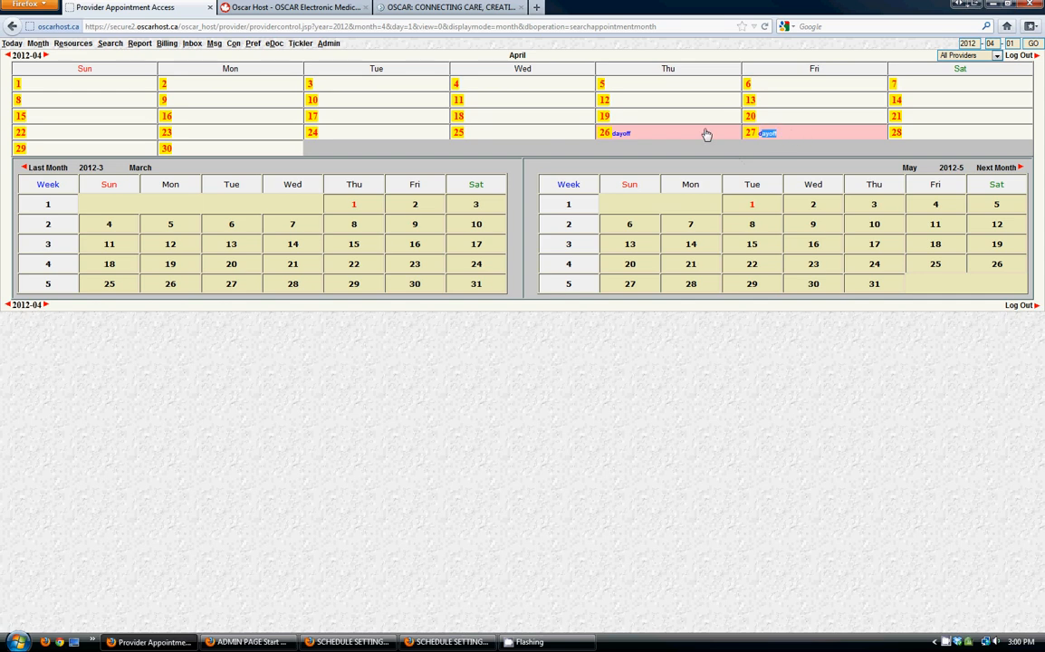
{"action": "left_click", "coordinate": [582, 138]}
{"action": "left_click", "coordinate": [18, 44]}
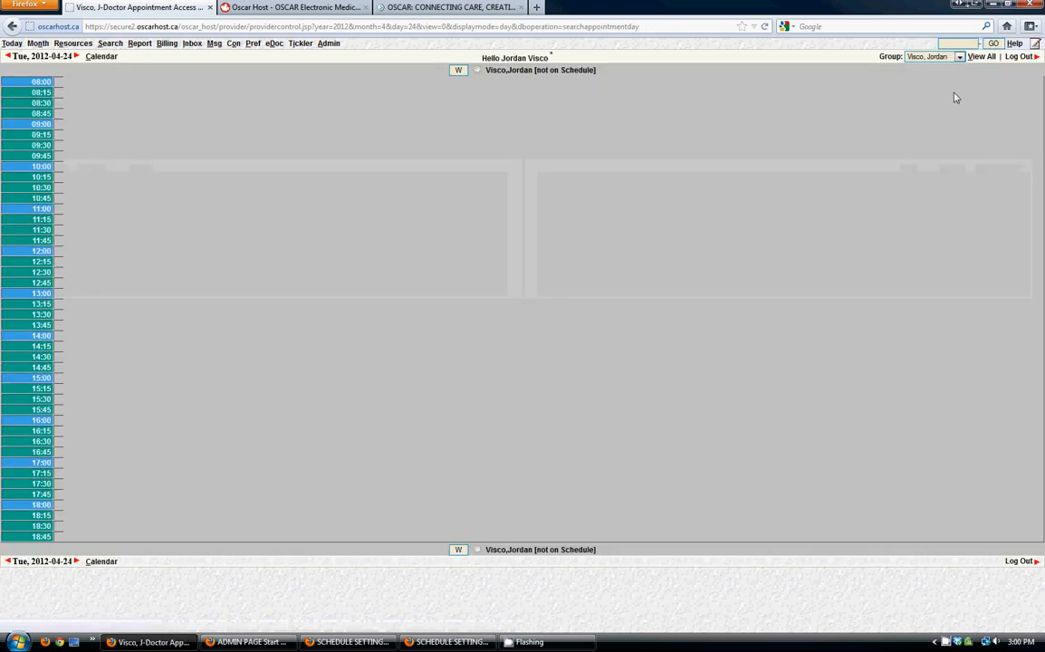
{"action": "left_click", "coordinate": [992, 56]}
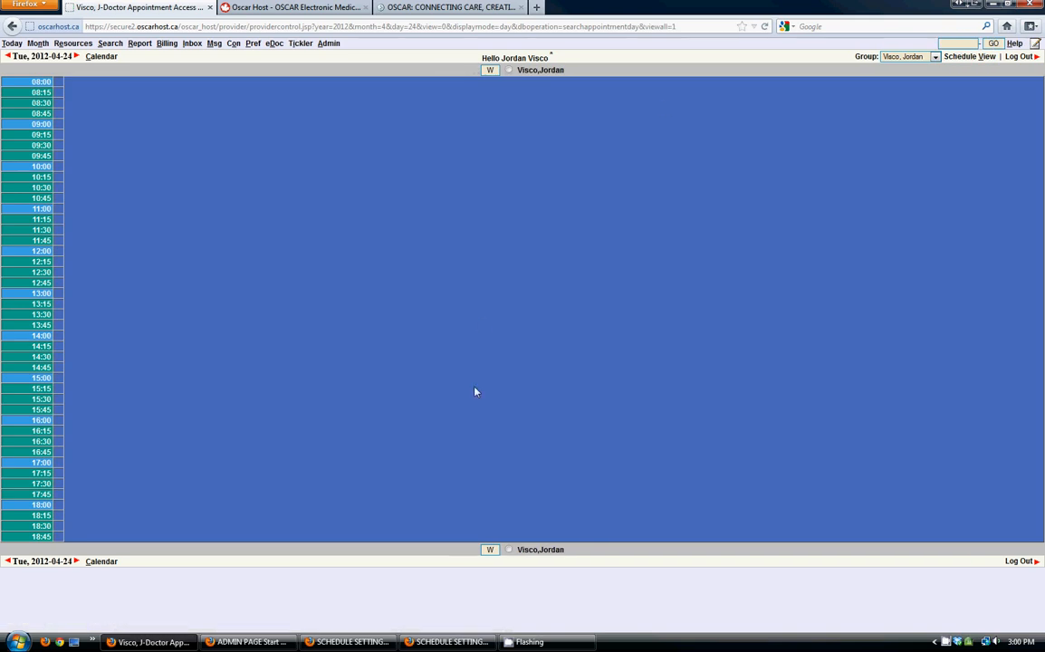
Step: Select the dayoff entries on April 26 and 27, clear both selections, and close the holiday calendar
{"action": "left_click", "coordinate": [446, 641]}
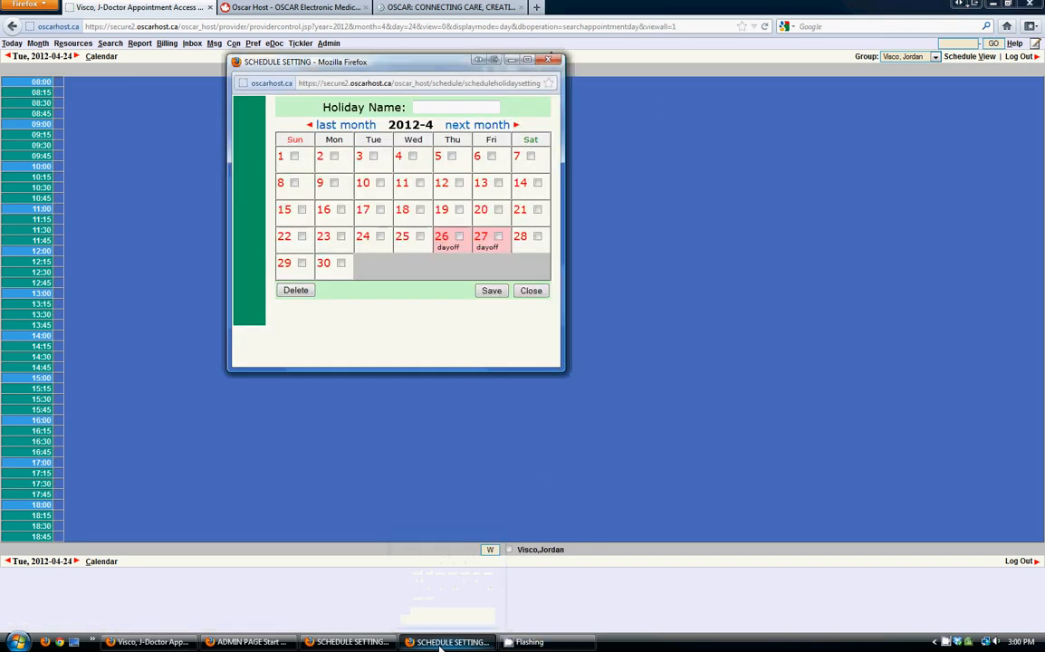
{"action": "left_click", "coordinate": [460, 237]}
{"action": "left_click", "coordinate": [498, 236]}
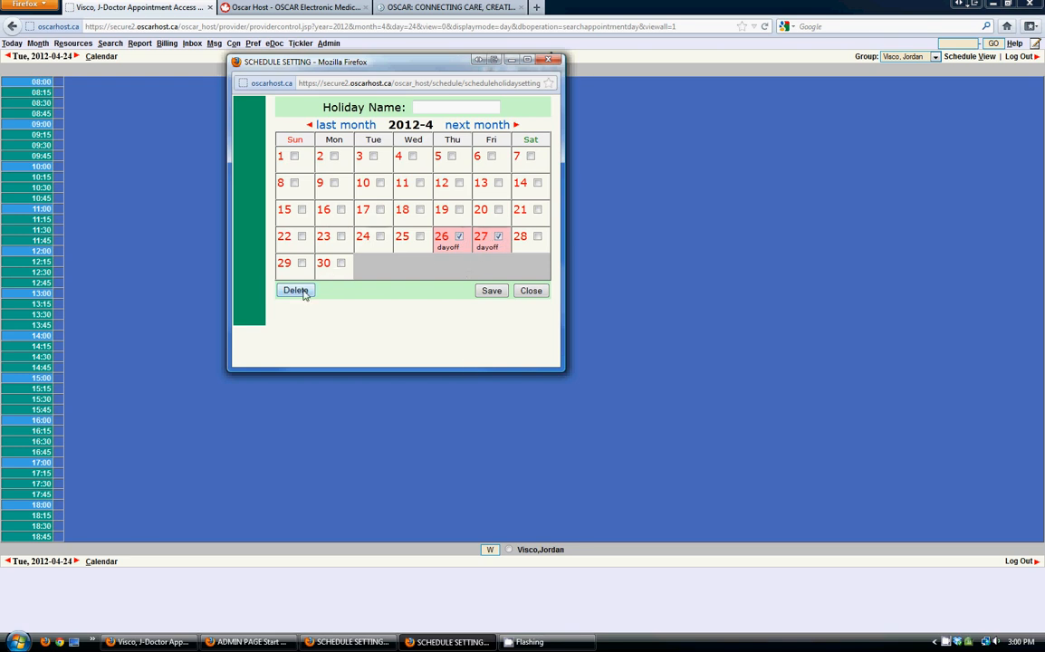
{"action": "left_click", "coordinate": [458, 237]}
{"action": "left_click", "coordinate": [499, 237]}
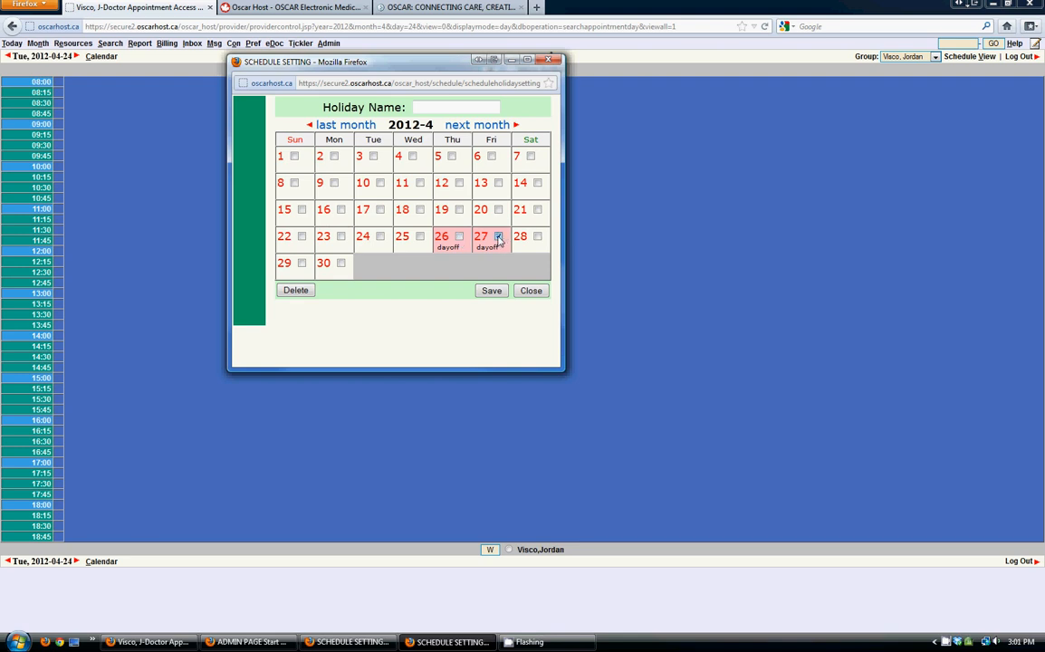
{"action": "left_click", "coordinate": [533, 292]}
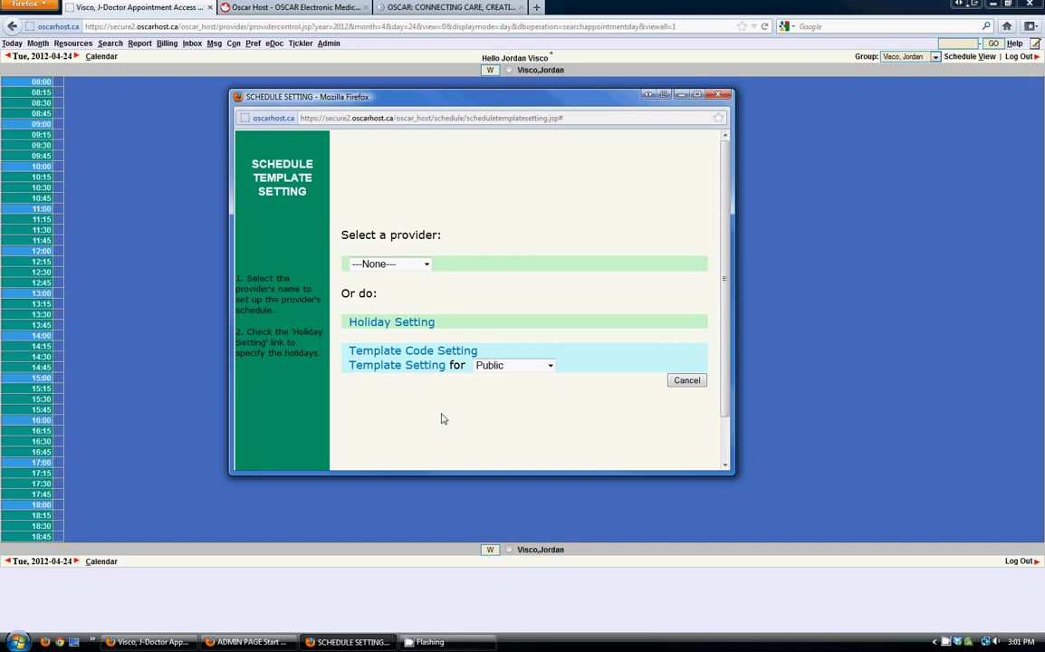
{"action": "double_click", "coordinate": [451, 365]}
{"action": "left_click", "coordinate": [451, 365]}
{"action": "double_click", "coordinate": [456, 365]}
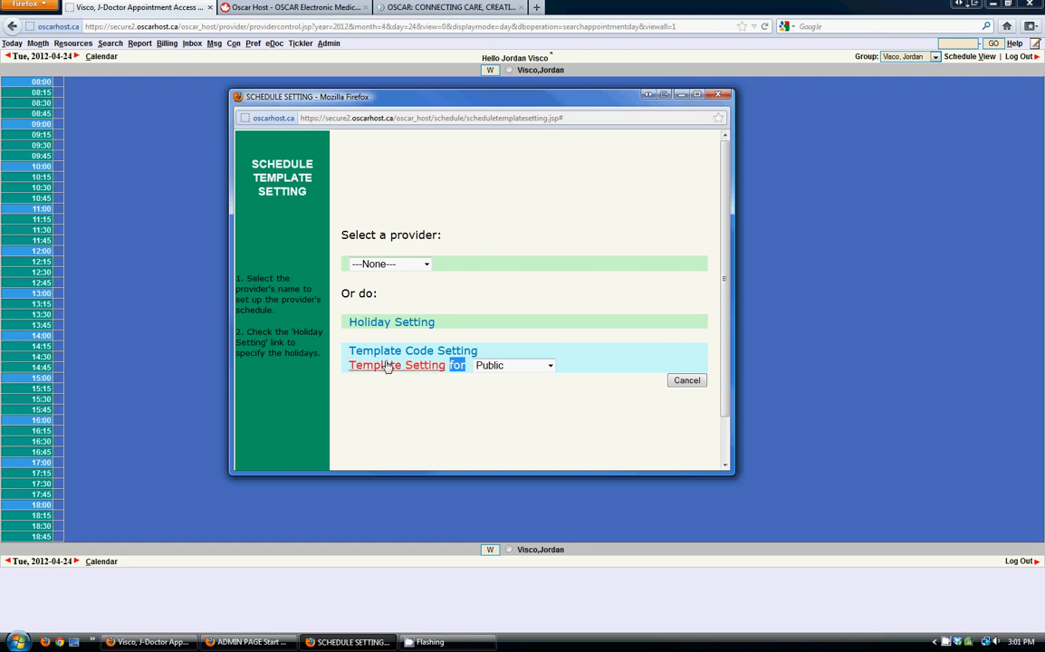
{"action": "left_click", "coordinate": [498, 395]}
{"action": "left_click", "coordinate": [500, 368]}
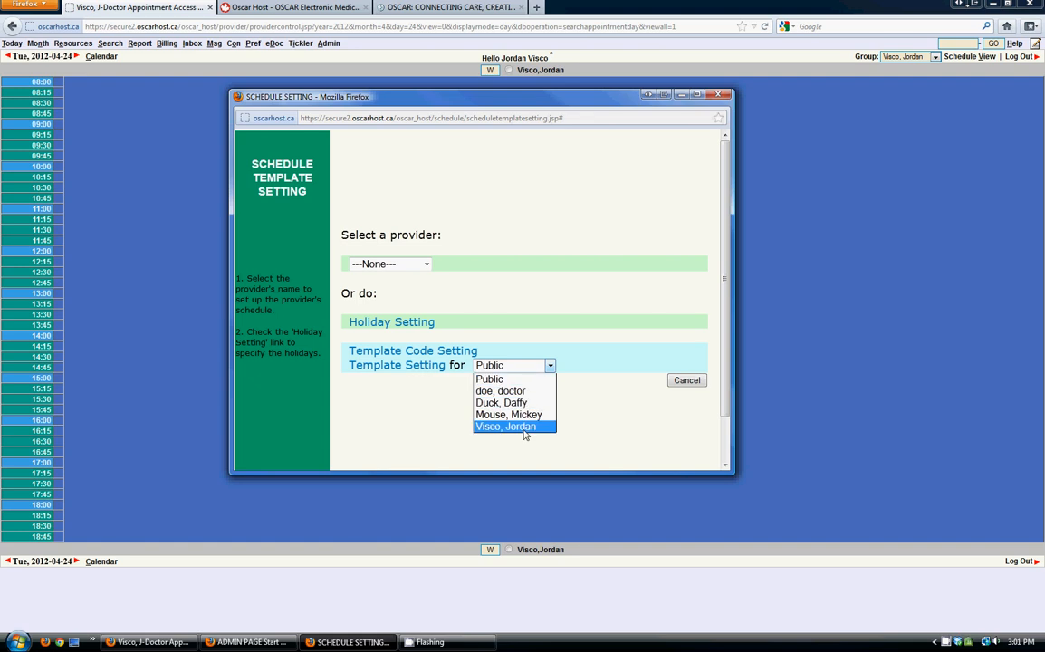
{"action": "left_click", "coordinate": [427, 422]}
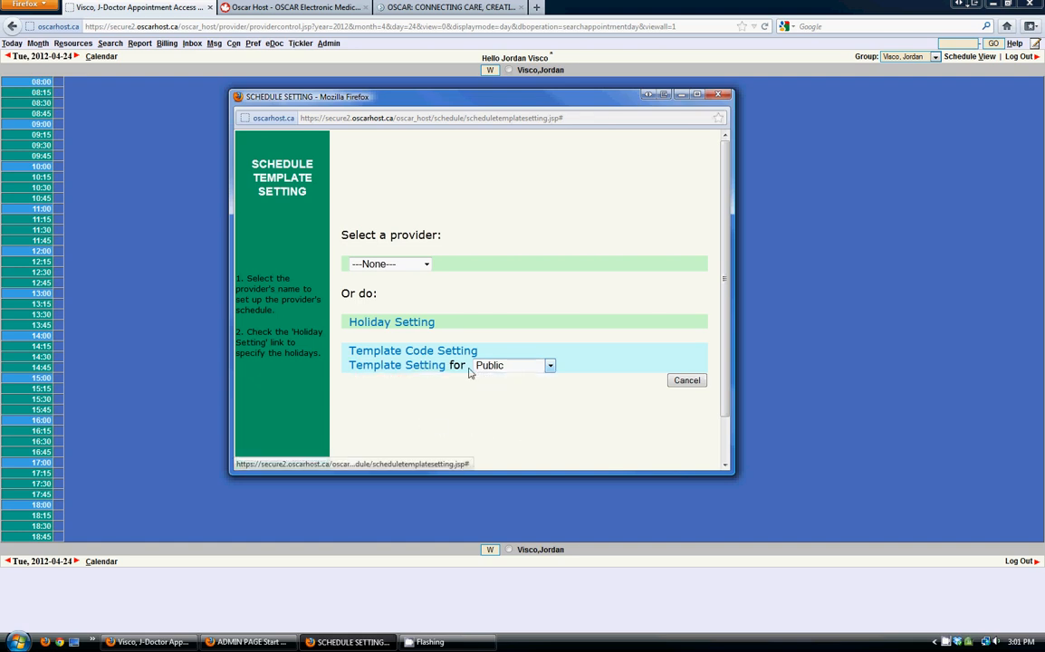
Step: Open the day template settings for Public and name the new template Regular 9 to 5
{"action": "left_click", "coordinate": [423, 370]}
{"action": "left_click_drag", "start_coordinate": [337, 14], "coordinate": [492, 160]}
{"action": "type", "text": "Re"}
{"action": "left_click", "coordinate": [429, 284]}
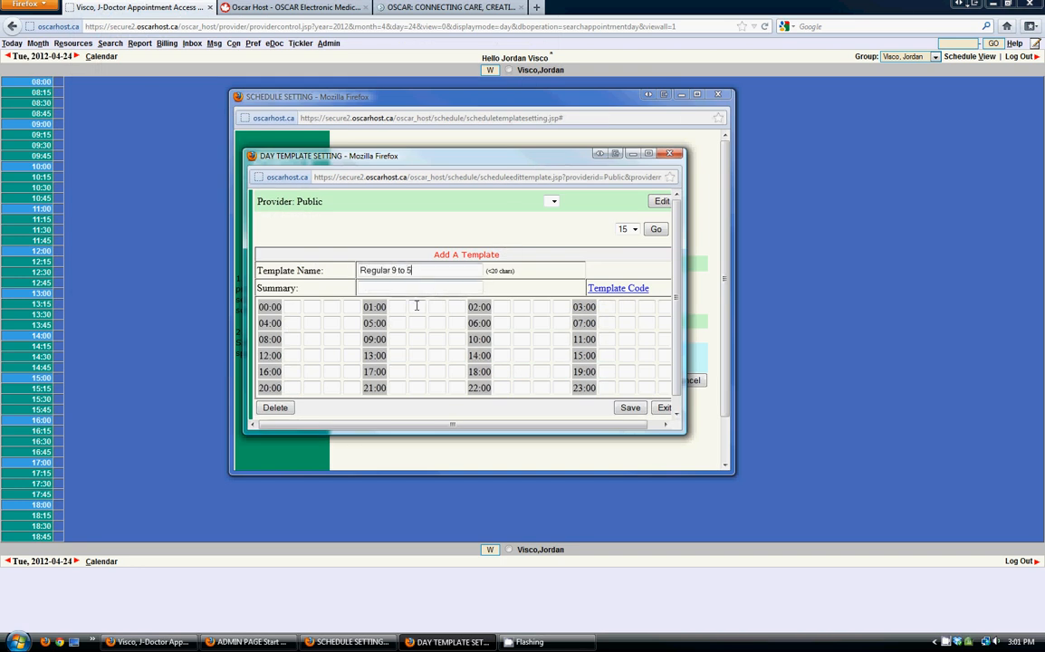
Step: Enter "This is a regular day" as the template's summary
{"action": "left_click", "coordinate": [426, 289]}
{"action": "type", "text": "Regul"}
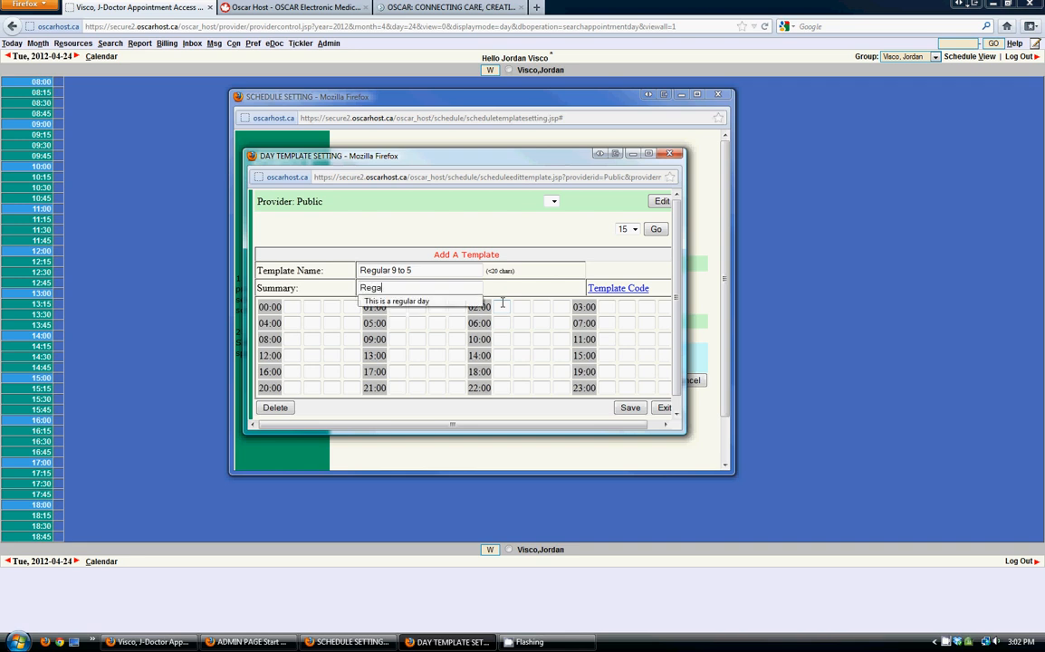
{"action": "key", "text": "BackSpace"}
{"action": "key", "text": "BackSpace"}
{"action": "key", "text": "BackSpace"}
{"action": "key", "text": "BackSpace"}
{"action": "key", "text": "BackSpace"}
{"action": "type", "text": "This"}
{"action": "key", "text": "Down"}
{"action": "key", "text": "Tab"}
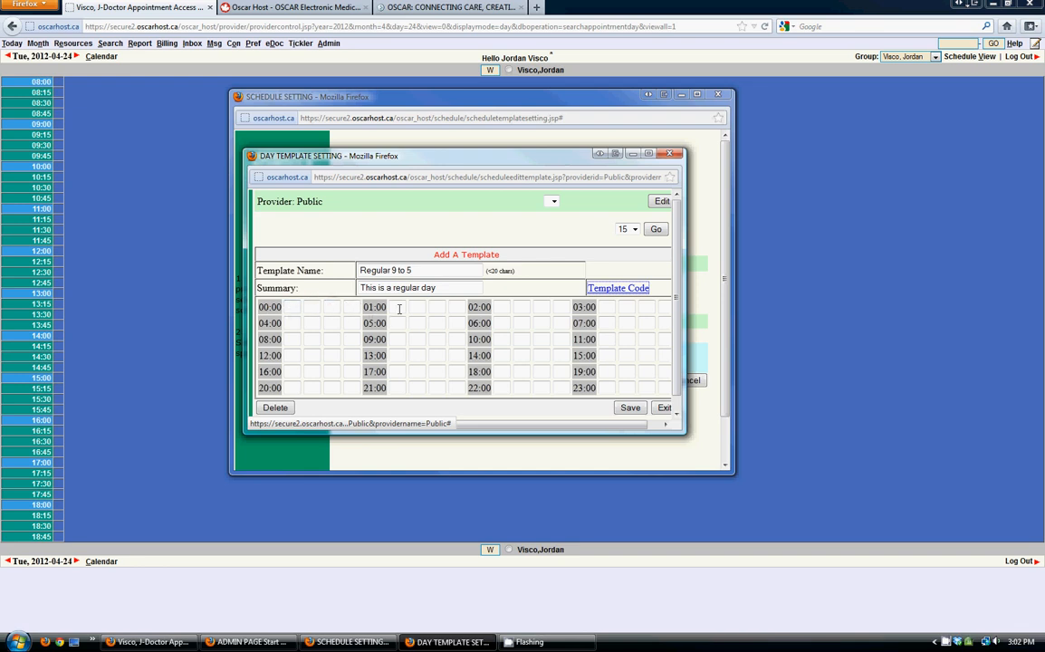
Step: Assign code 1 to every 15-minute slot from 09:00 to 11:45 and 13:00 to 16:45, and save the template
{"action": "left_click", "coordinate": [634, 290]}
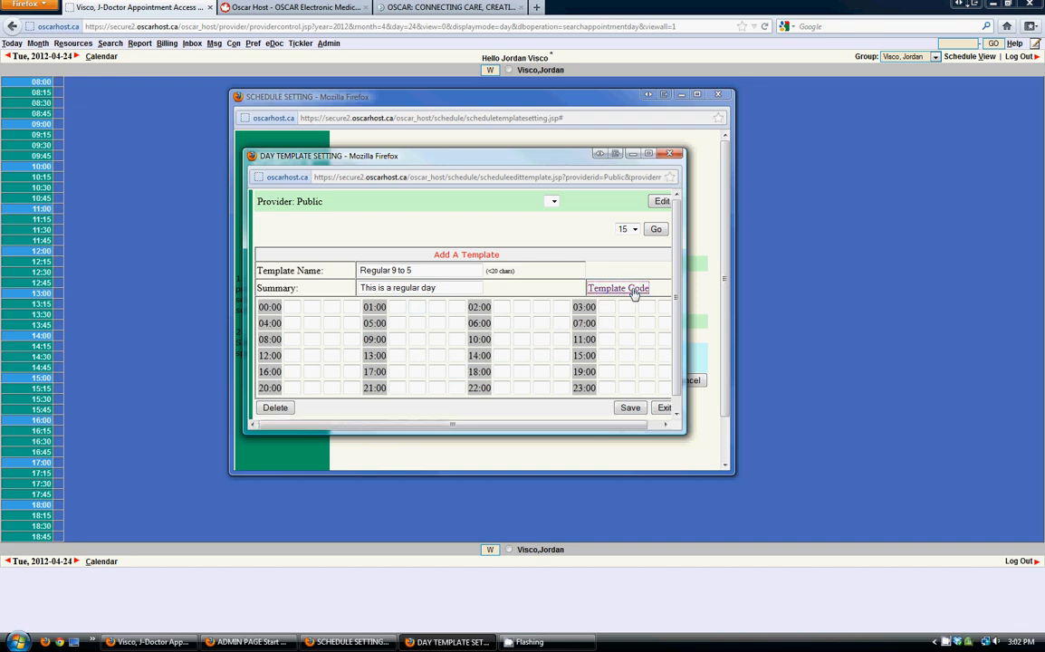
{"action": "mouse_move", "coordinate": [625, 292]}
{"action": "left_click", "coordinate": [393, 339]}
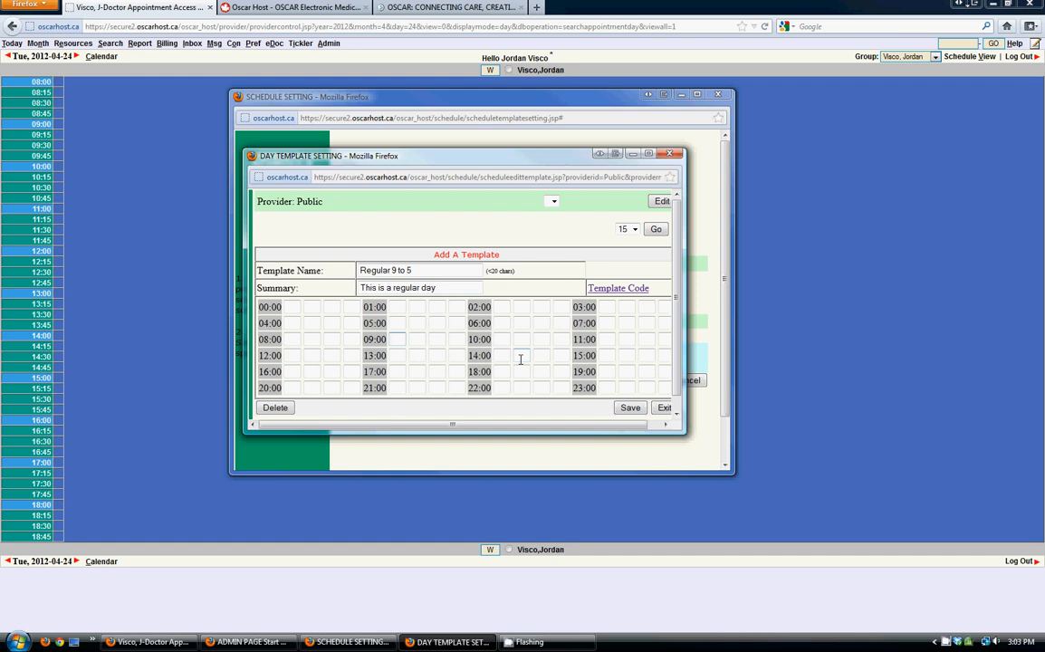
{"action": "type", "text": "1\t1\t1\t1\t1\t1\t1\t1\t1\t1\t1\t1"}
{"action": "type", "text": "111111111111111"}
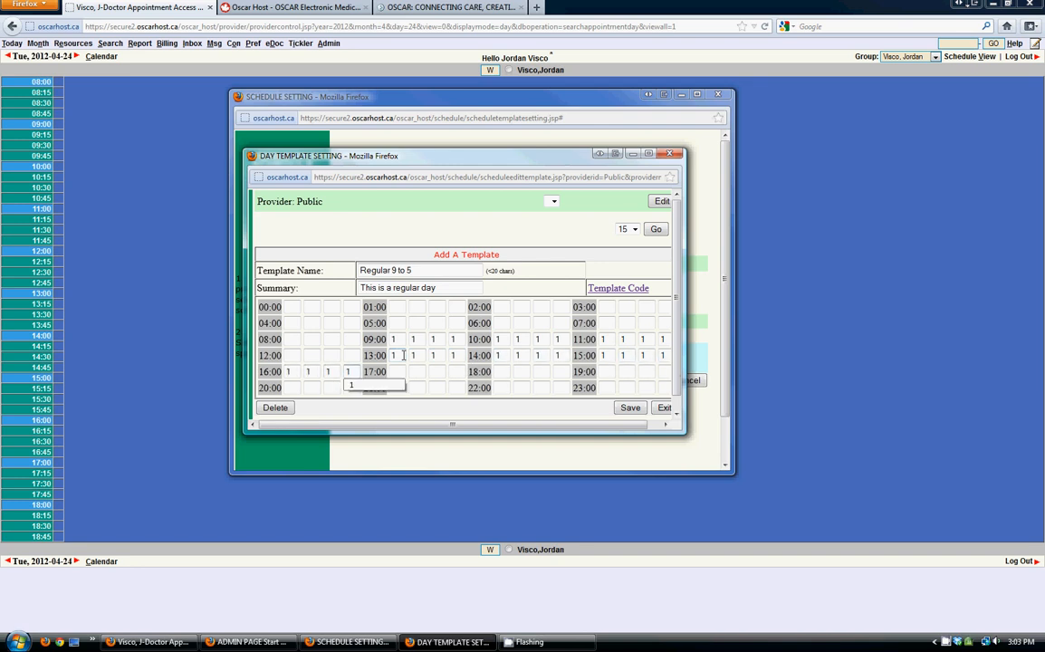
{"action": "left_click", "coordinate": [388, 375]}
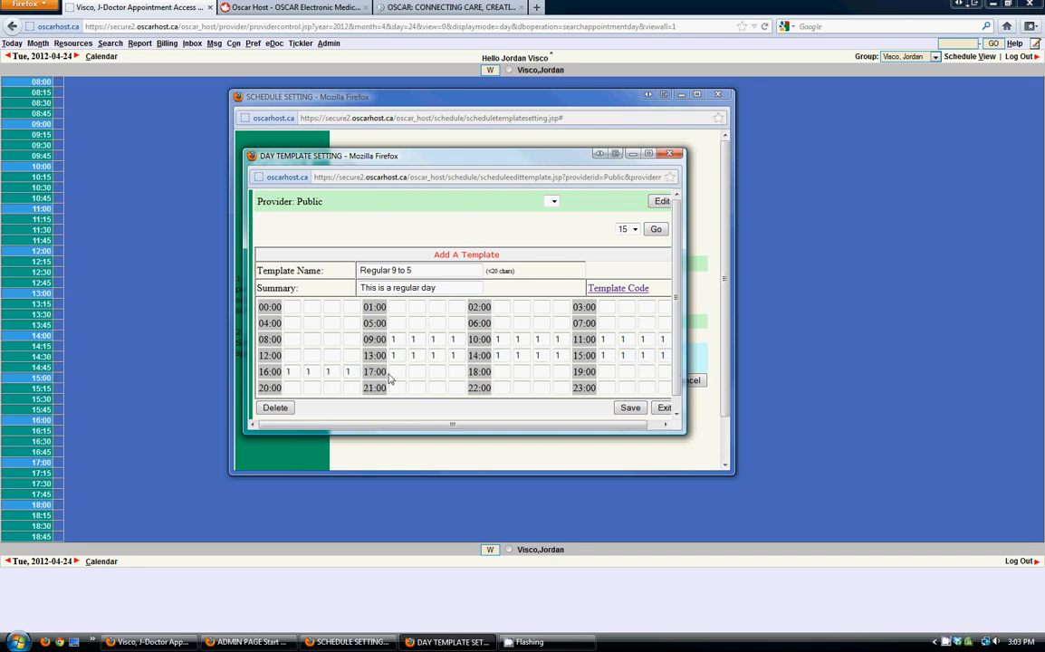
{"action": "left_click", "coordinate": [631, 408]}
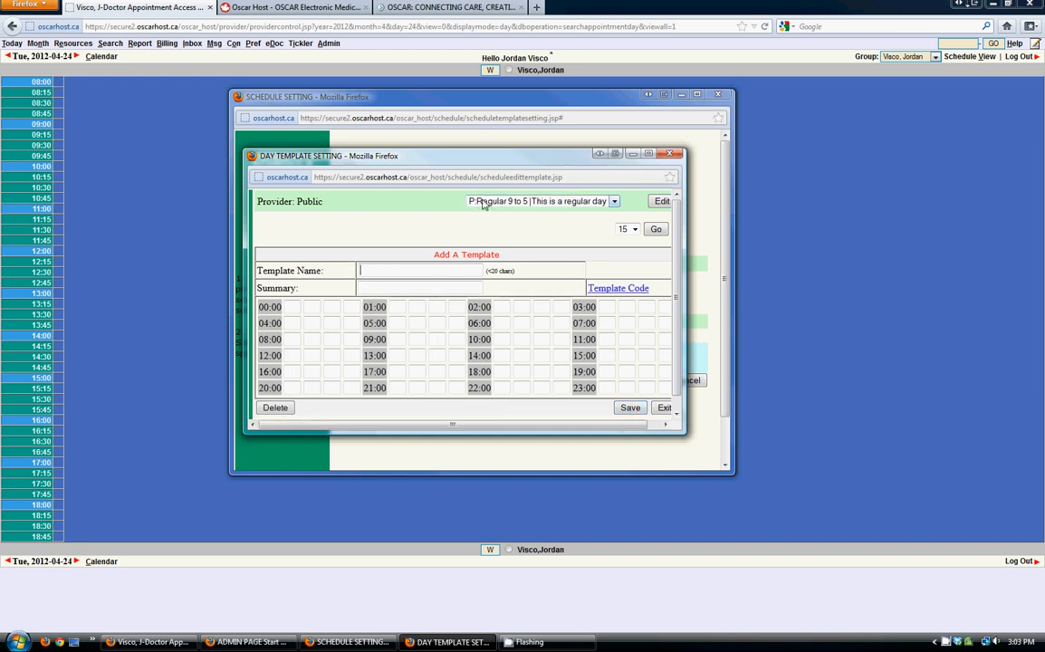
Step: Load the saved Regular 9 to 5 template, review its booked and empty time slots, and exit the template settings
{"action": "left_click", "coordinate": [598, 203]}
{"action": "left_click", "coordinate": [607, 205]}
{"action": "left_click", "coordinate": [662, 201]}
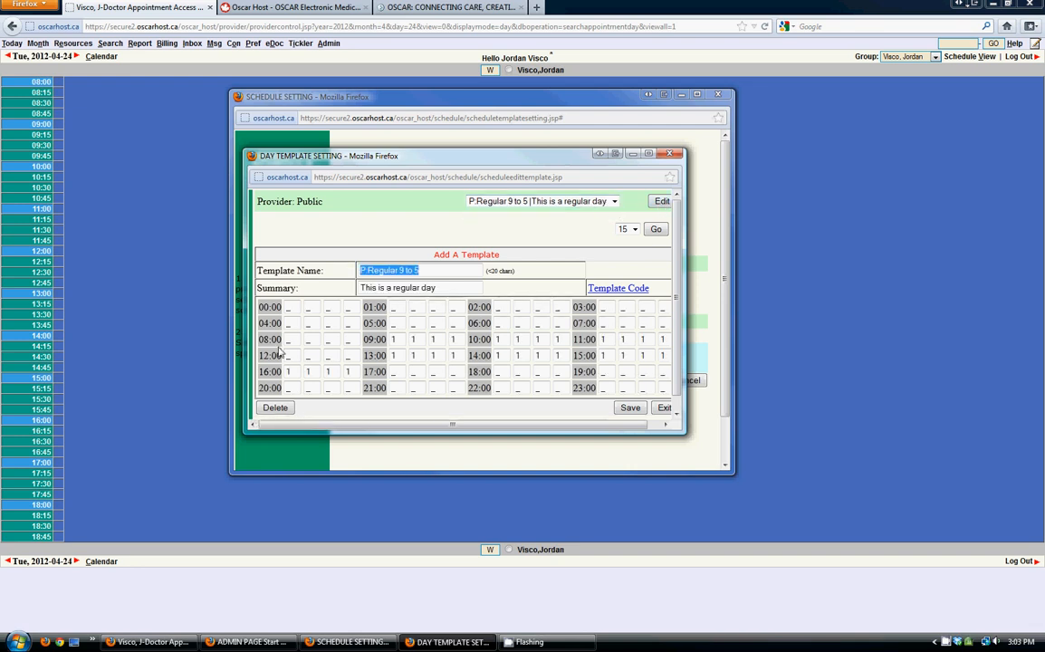
{"action": "left_click", "coordinate": [498, 323]}
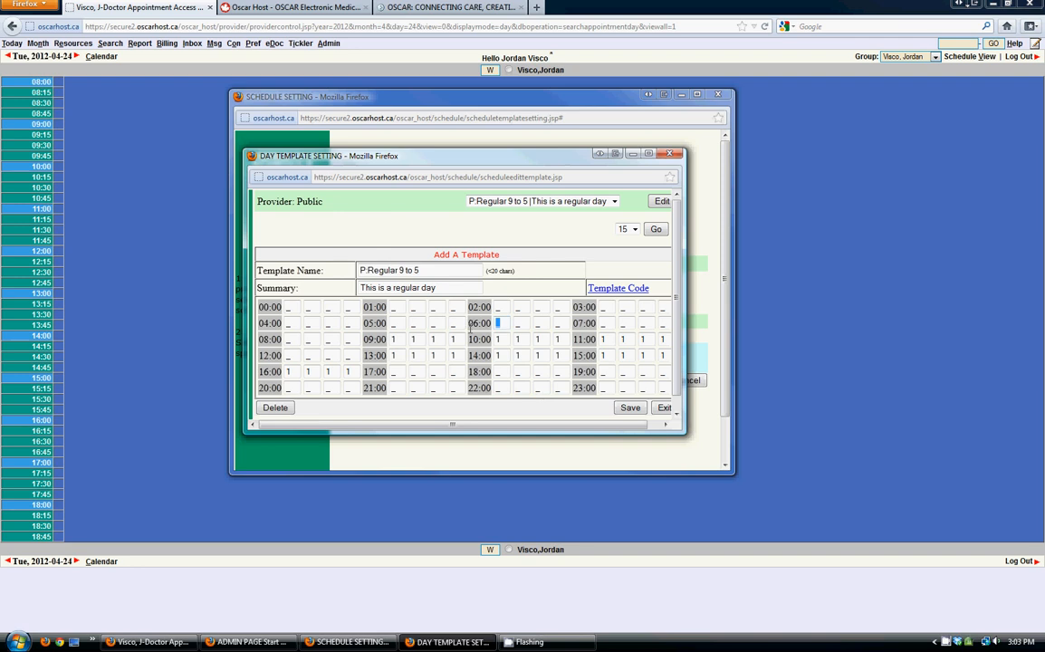
{"action": "left_click", "coordinate": [308, 339]}
{"action": "left_click", "coordinate": [327, 340]}
{"action": "double_click", "coordinate": [348, 341]}
{"action": "left_click", "coordinate": [414, 324]}
{"action": "double_click", "coordinate": [415, 324]}
{"action": "left_click", "coordinate": [431, 326]}
{"action": "left_click", "coordinate": [663, 408]}
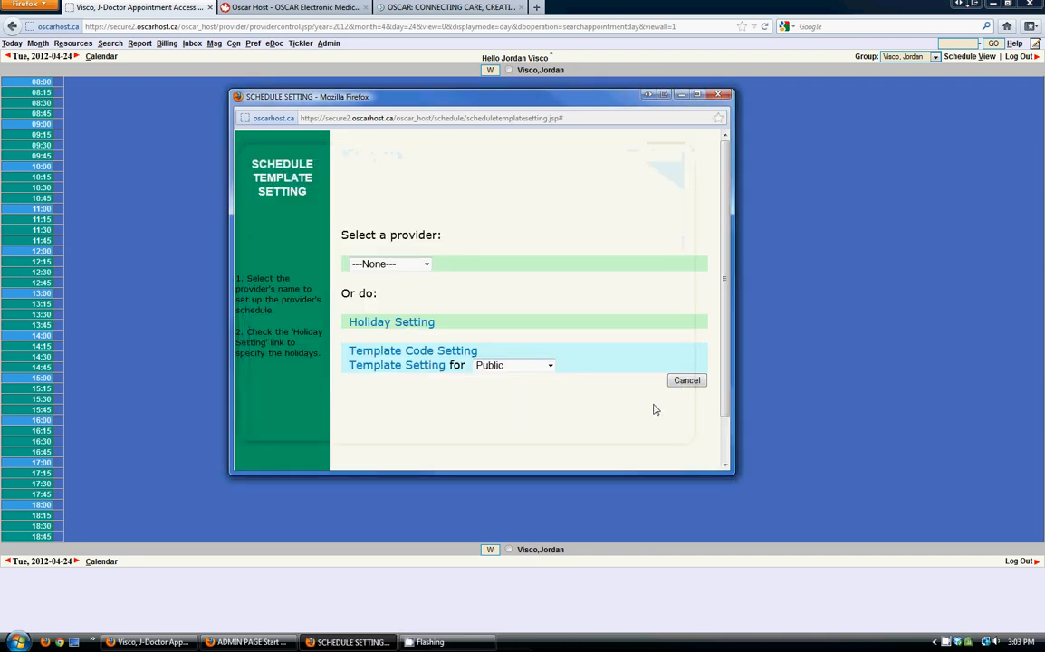
Step: Open the template code settings and look through the list of existing appointment template codes
{"action": "left_click", "coordinate": [436, 356]}
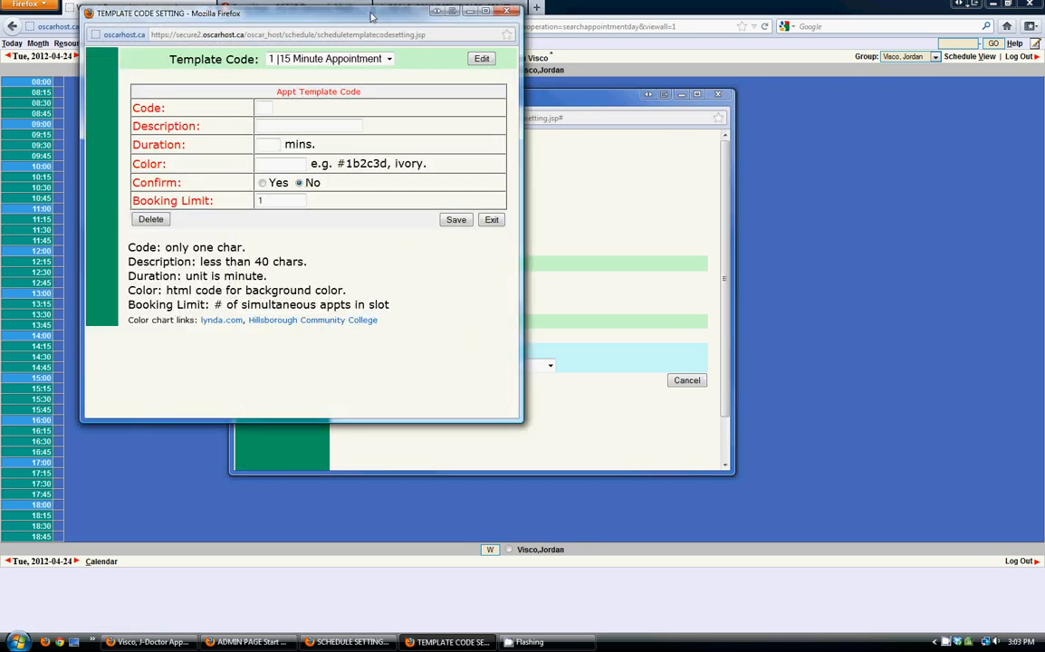
{"action": "left_click_drag", "start_coordinate": [380, 15], "coordinate": [474, 54]}
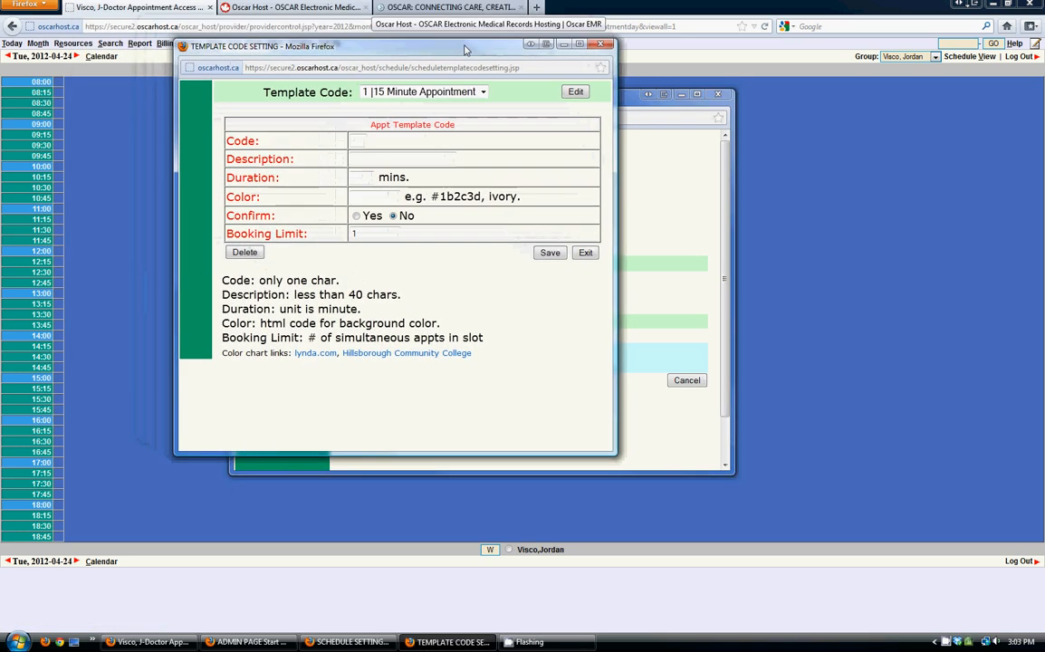
{"action": "left_click", "coordinate": [472, 94]}
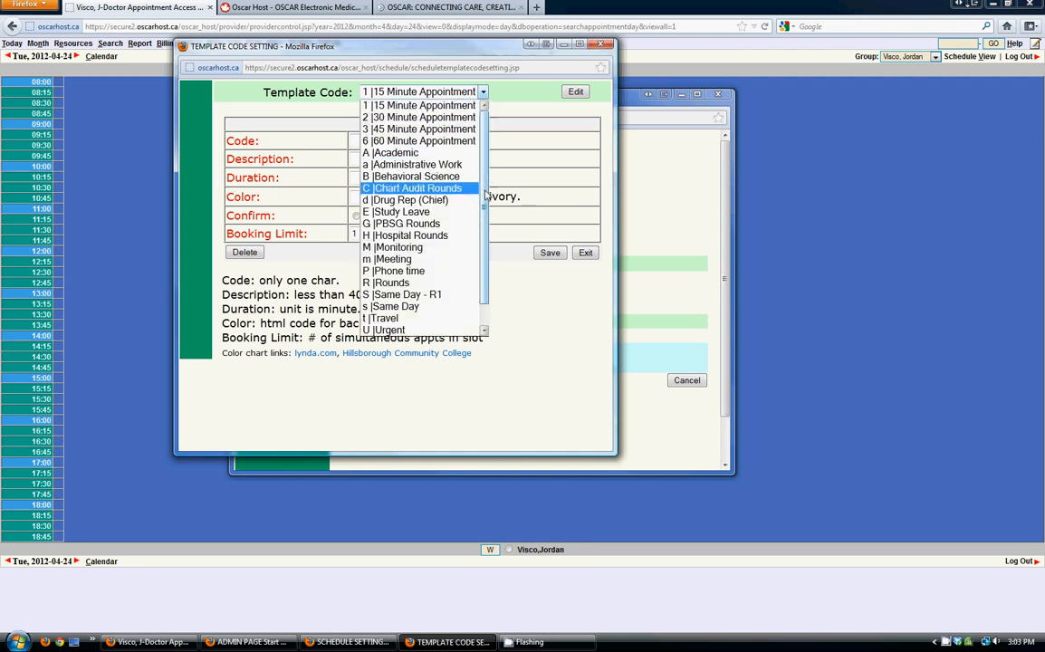
{"action": "left_click_drag", "start_coordinate": [487, 210], "coordinate": [473, 155]}
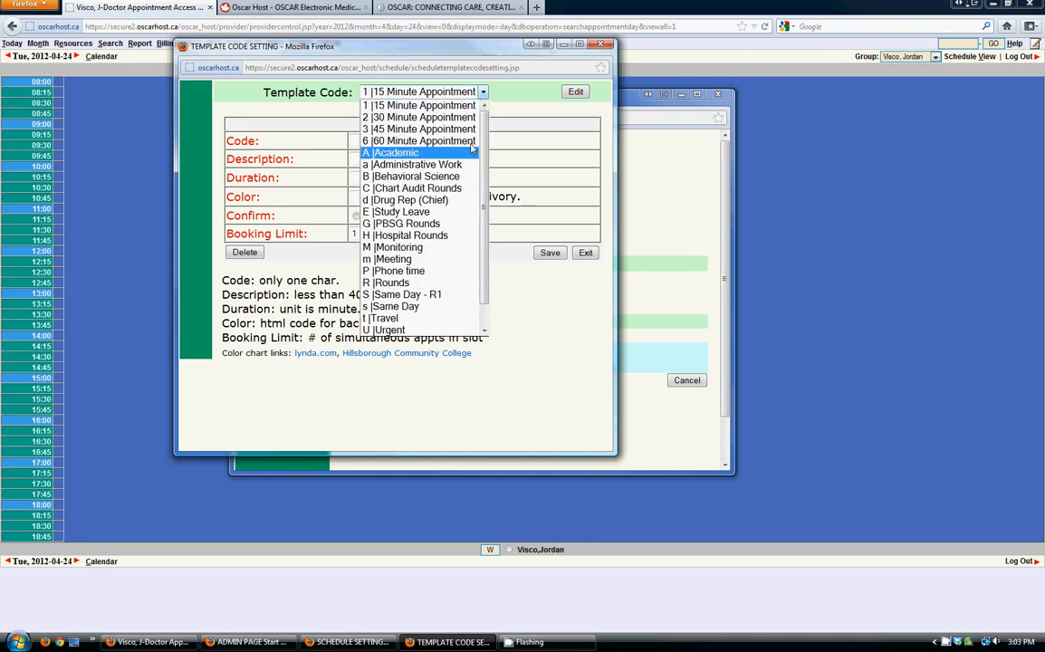
{"action": "left_click", "coordinate": [526, 98]}
Step: Fill in a new appointment template code L with the description Lunch and a duration of 15 minutes
{"action": "left_click", "coordinate": [360, 141]}
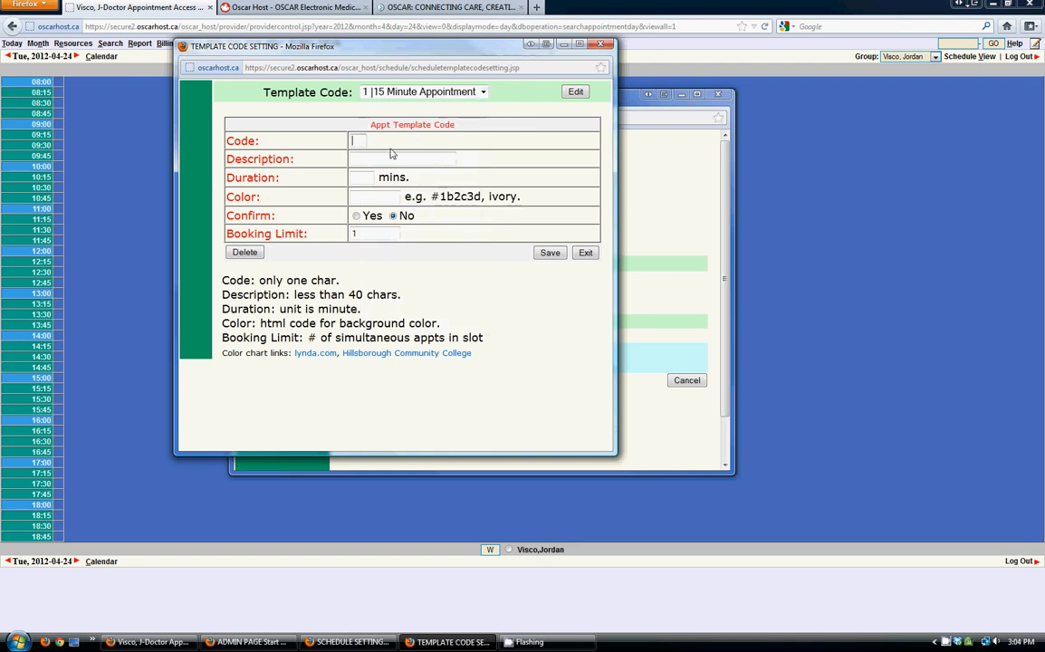
{"action": "type", "text": "L"}
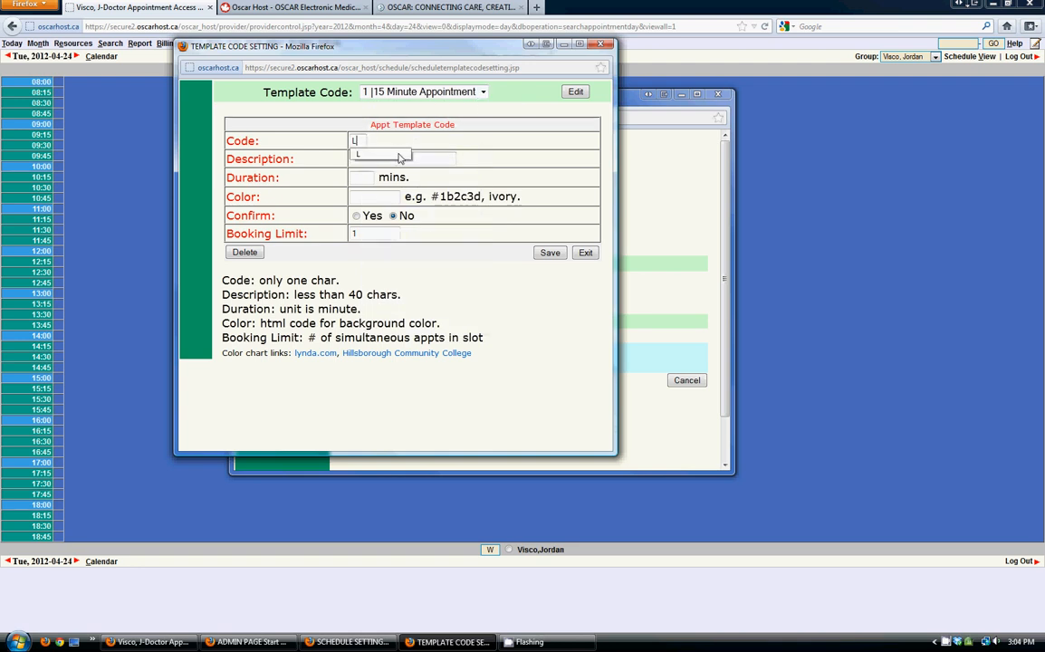
{"action": "key", "text": "Tab"}
{"action": "type", "text": "Lunch"}
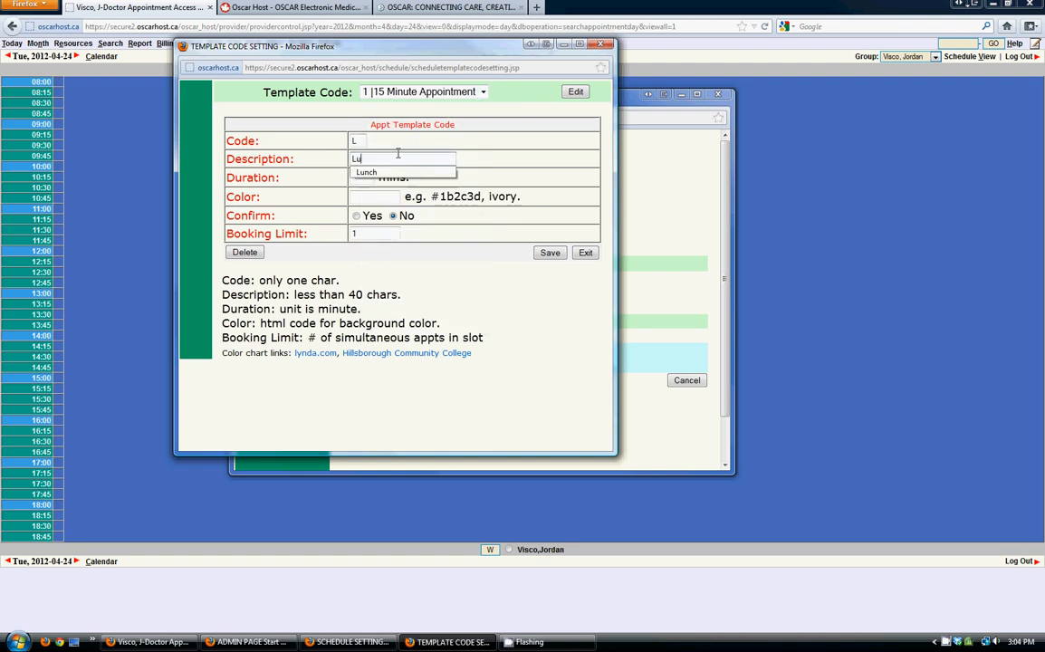
{"action": "key", "text": "Tab"}
{"action": "type", "text": "15"}
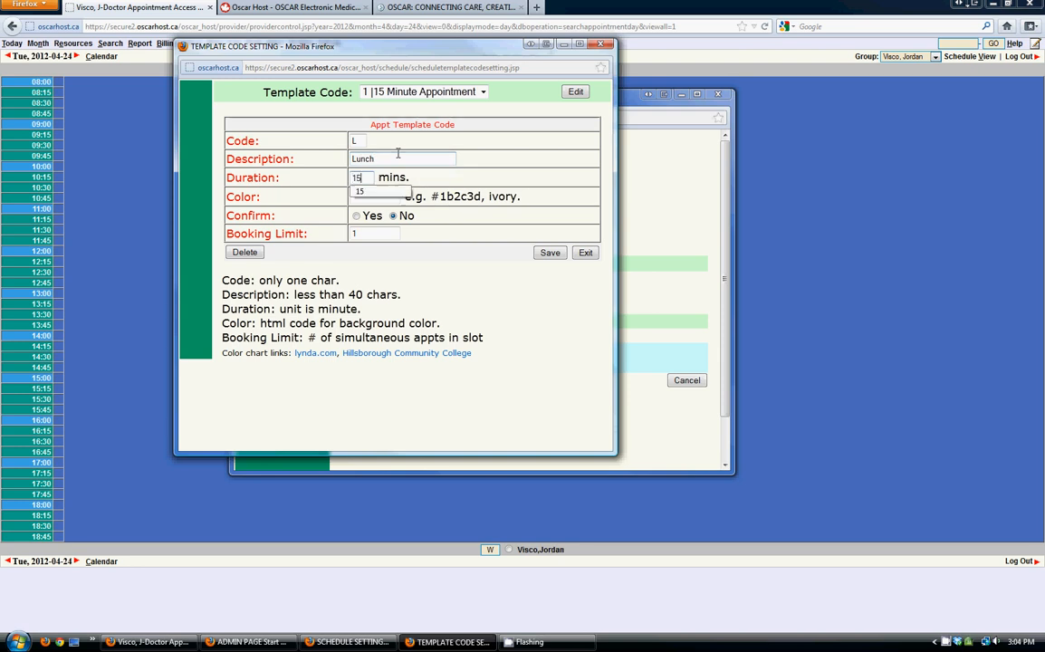
Step: Give the Lunch code the color Yellow and a booking limit of 1, and save it
{"action": "left_click", "coordinate": [398, 198]}
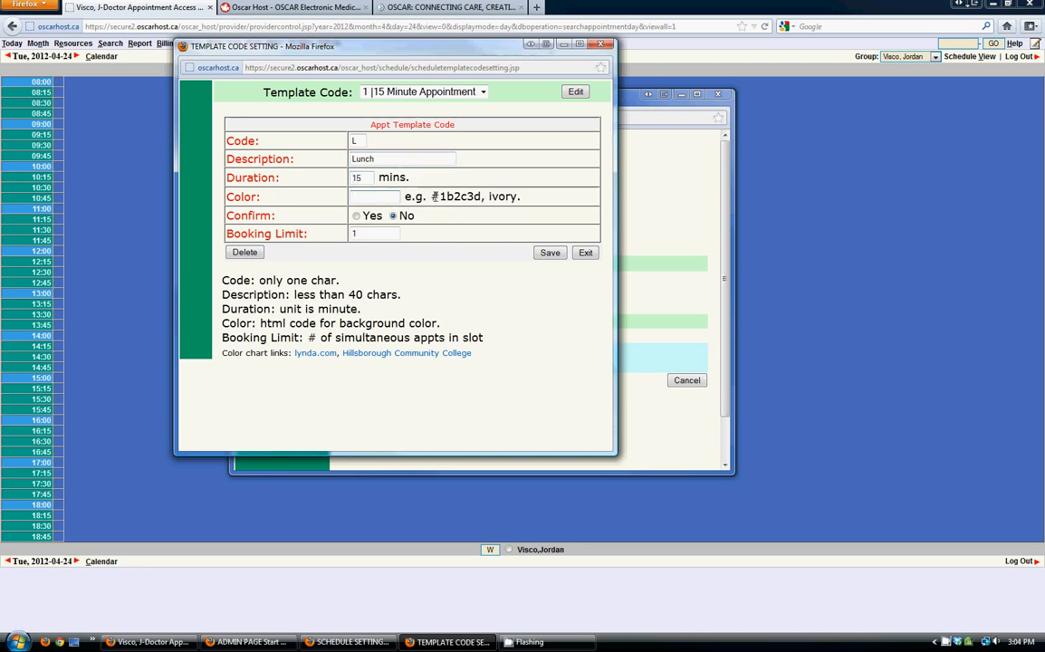
{"action": "left_click_drag", "start_coordinate": [432, 196], "coordinate": [484, 194]}
{"action": "left_click", "coordinate": [399, 198]}
{"action": "type", "text": "Yello"}
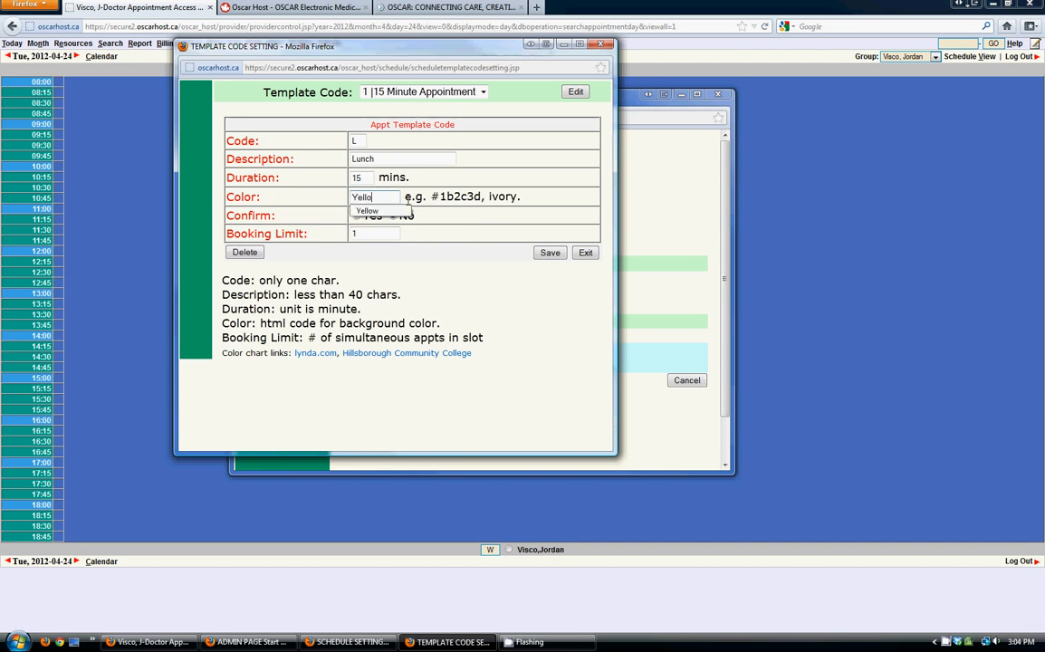
{"action": "type", "text": "w"}
{"action": "left_click", "coordinate": [463, 218]}
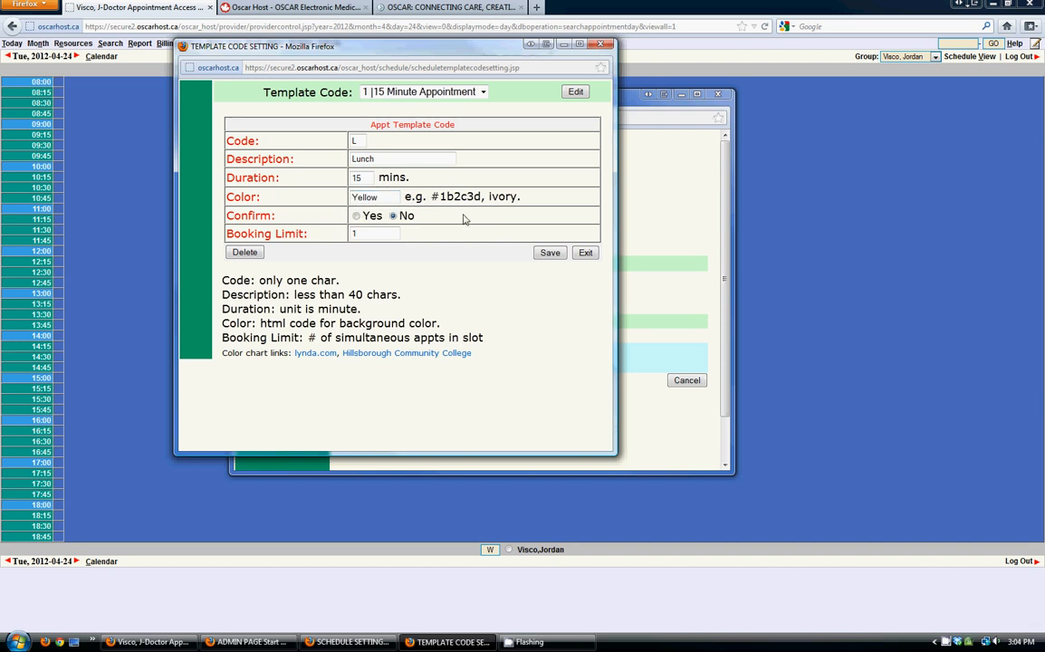
{"action": "left_click", "coordinate": [355, 233]}
{"action": "type", "text": "1"}
{"action": "left_click", "coordinate": [551, 254]}
Step: Load the saved Lunch code to check its details, and close the template code settings
{"action": "left_click", "coordinate": [483, 92]}
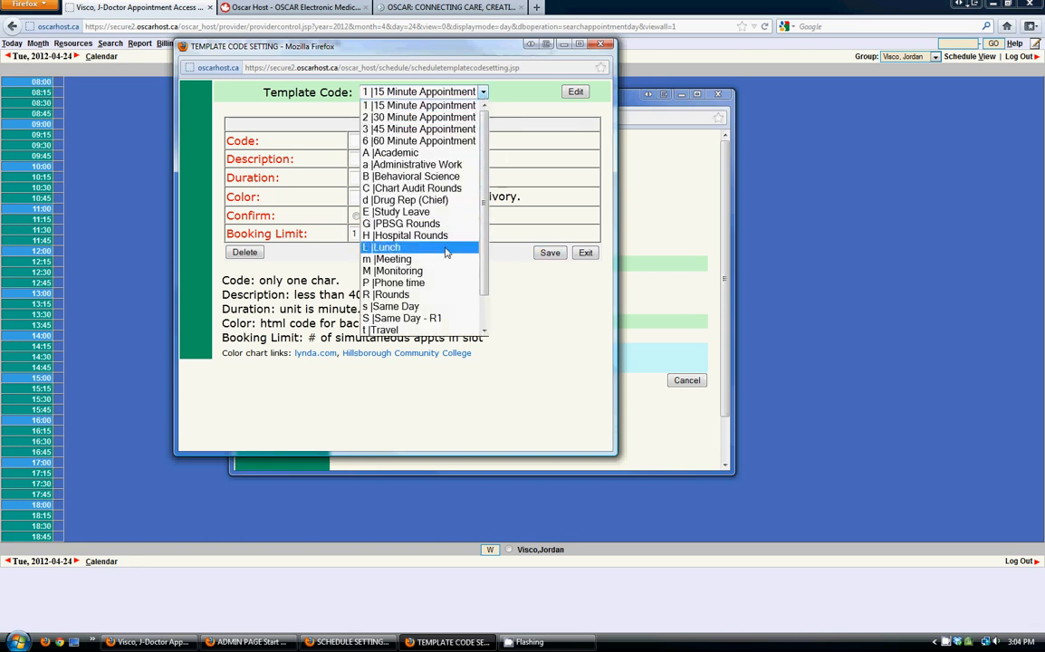
{"action": "left_click", "coordinate": [385, 246]}
{"action": "left_click", "coordinate": [576, 92]}
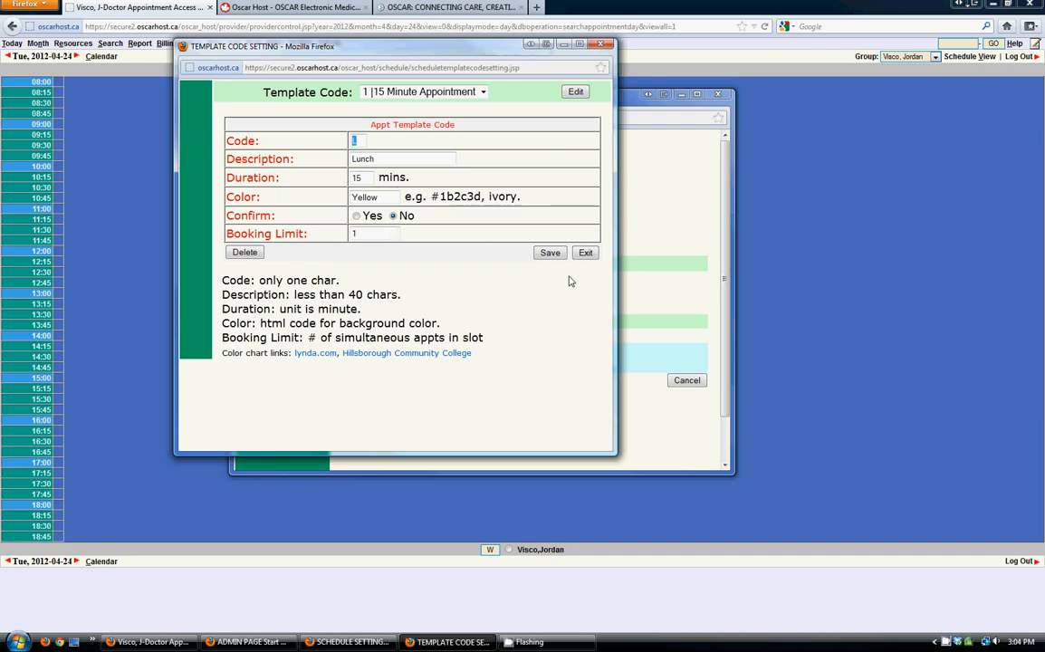
{"action": "left_click", "coordinate": [605, 44]}
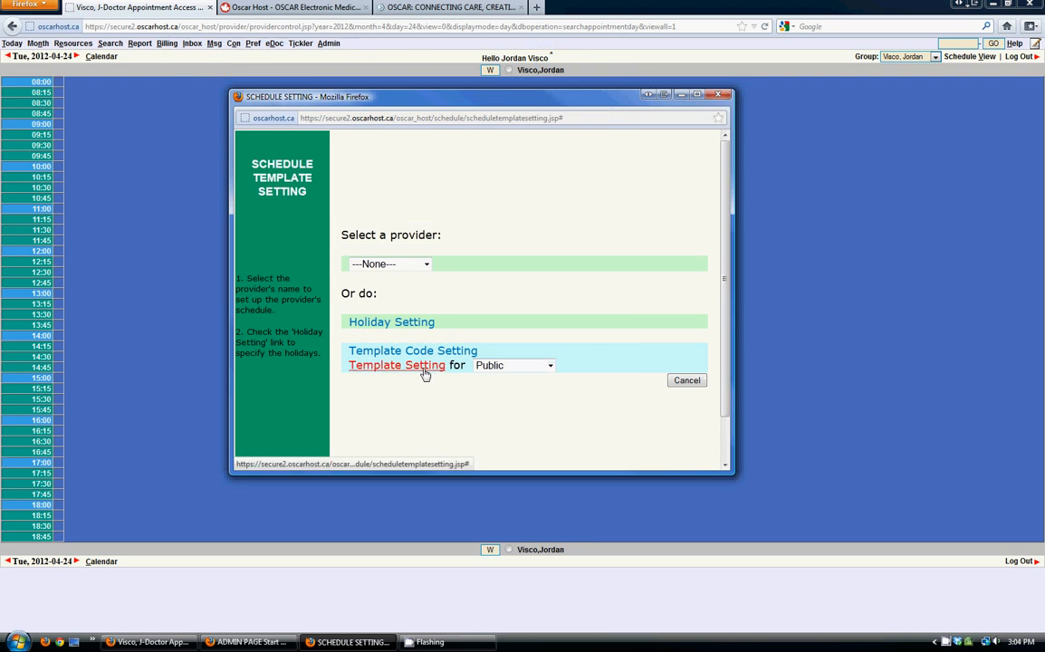
Step: Assign code L to the four slots from 12:00 to 12:45 in the public Regular 9 to 5 template, and save it
{"action": "left_click", "coordinate": [425, 374]}
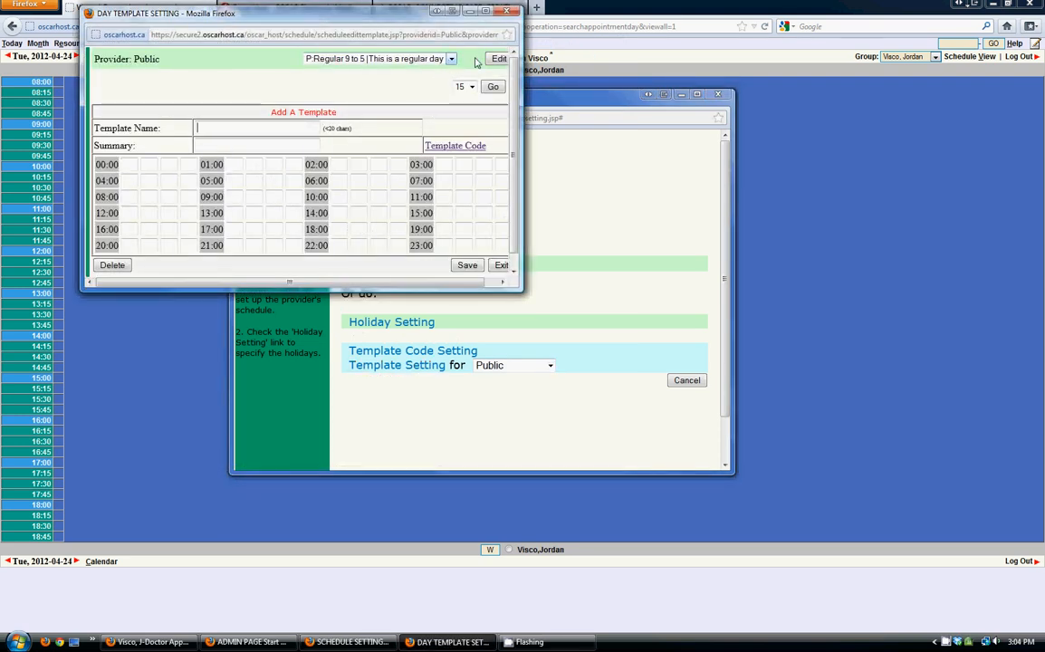
{"action": "left_click", "coordinate": [498, 59]}
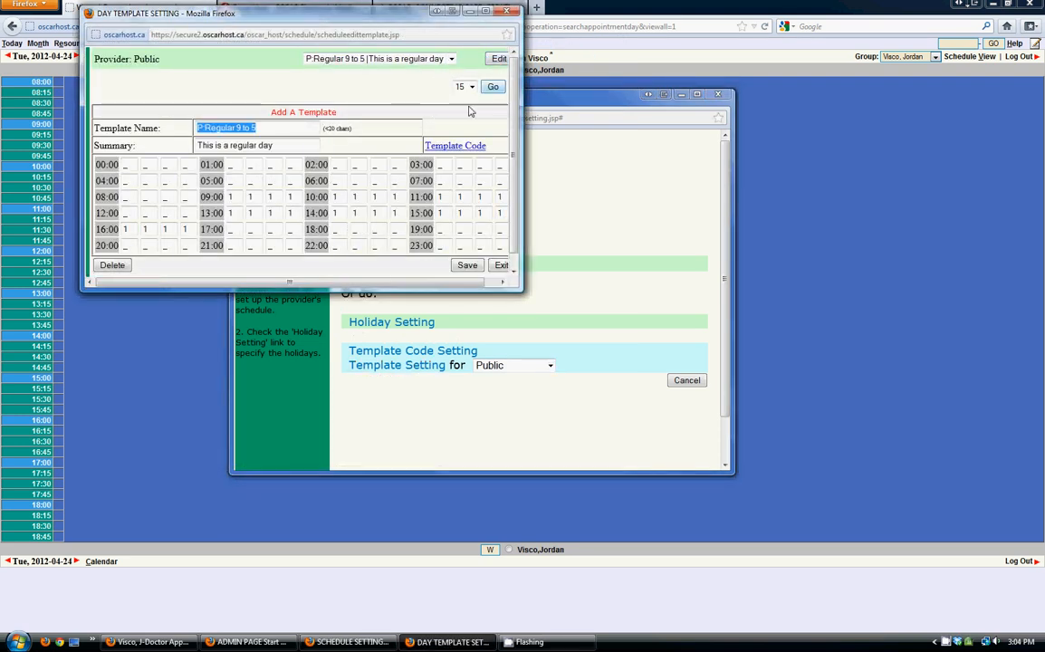
{"action": "left_click", "coordinate": [126, 214]}
{"action": "type", "text": "L"}
{"action": "key", "text": "Tab"}
{"action": "type", "text": "L"}
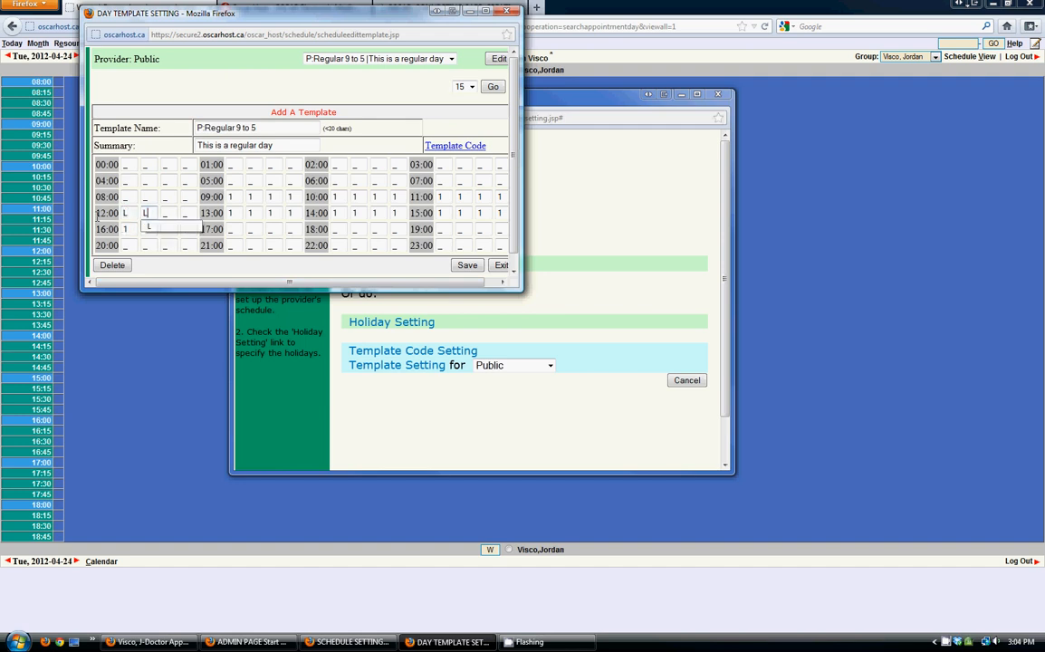
{"action": "key", "text": "Tab"}
{"action": "type", "text": "L"}
{"action": "key", "text": "Tab"}
{"action": "type", "text": "L"}
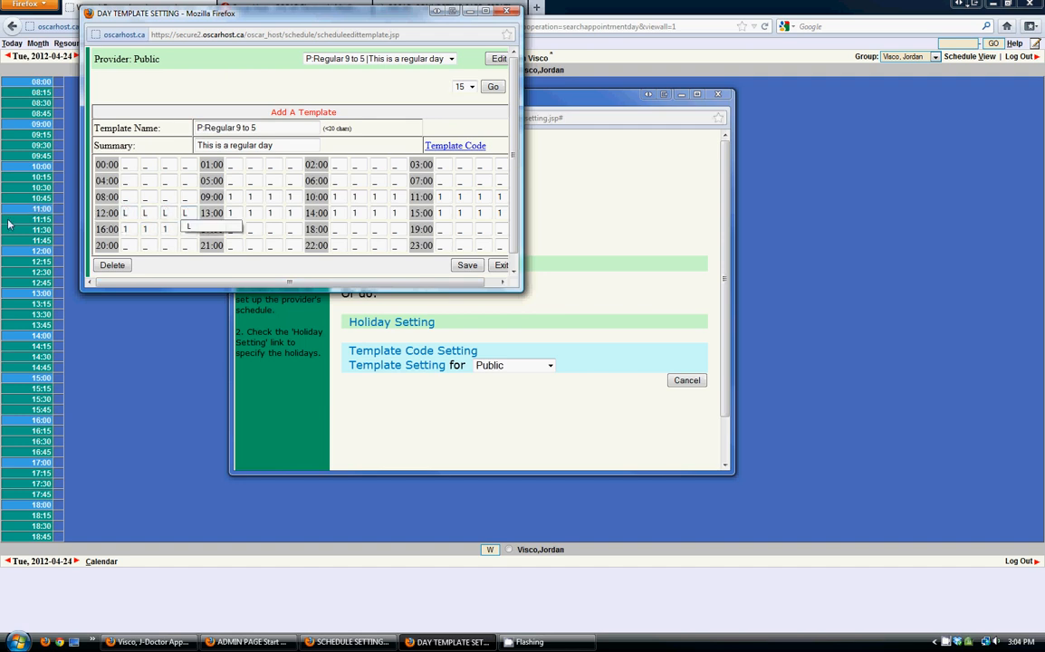
{"action": "left_click", "coordinate": [467, 265]}
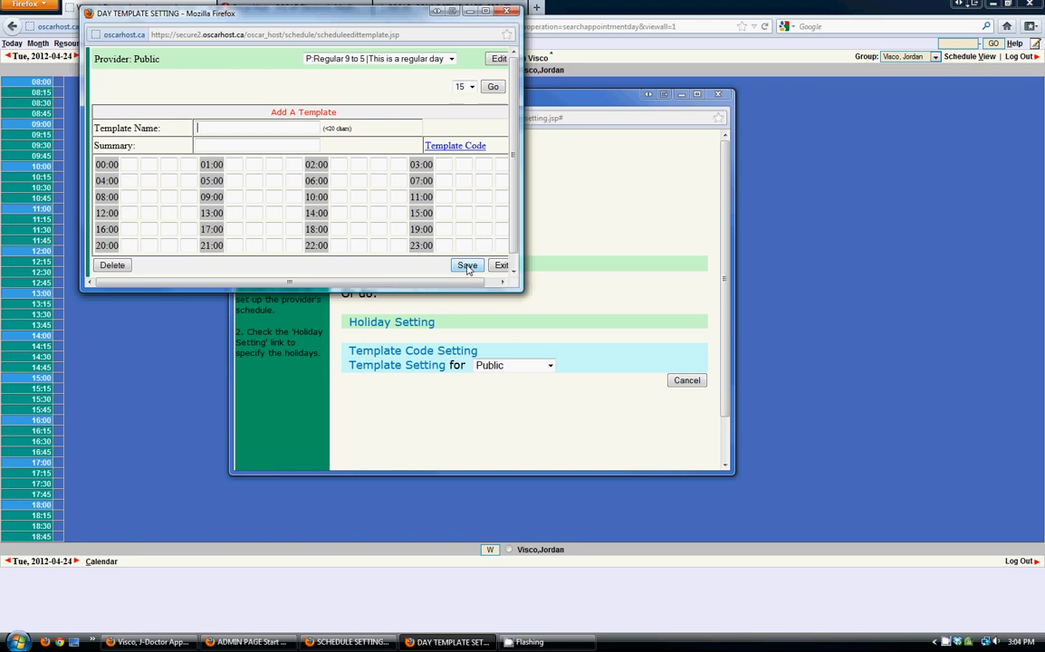
Step: Name a new public template Half Day with the summary "Half day of work"
{"action": "left_click", "coordinate": [451, 59]}
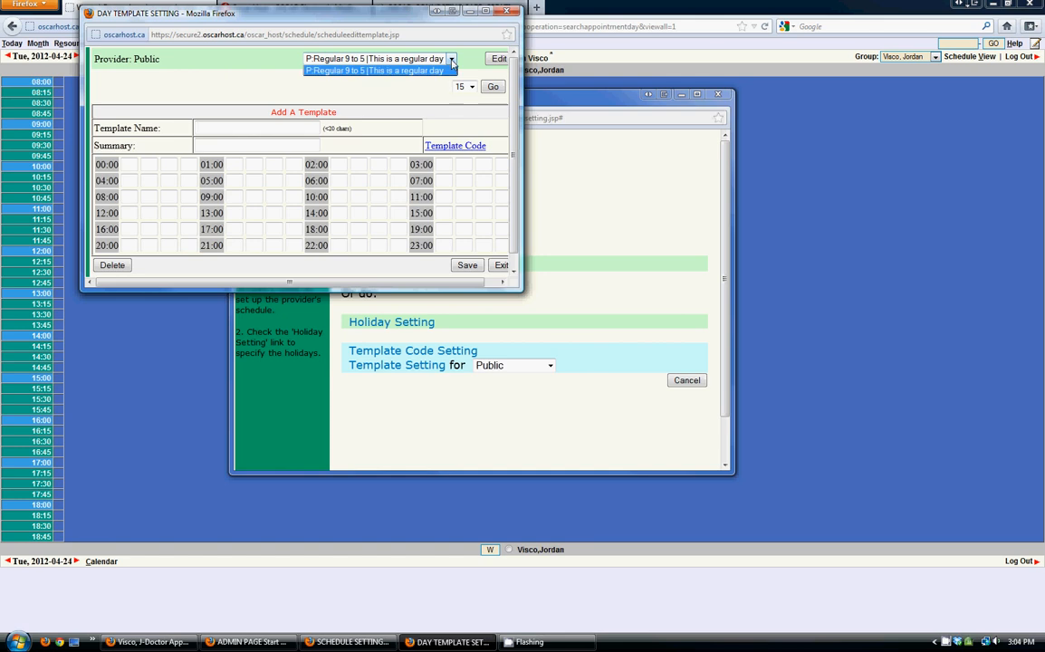
{"action": "left_click", "coordinate": [224, 132]}
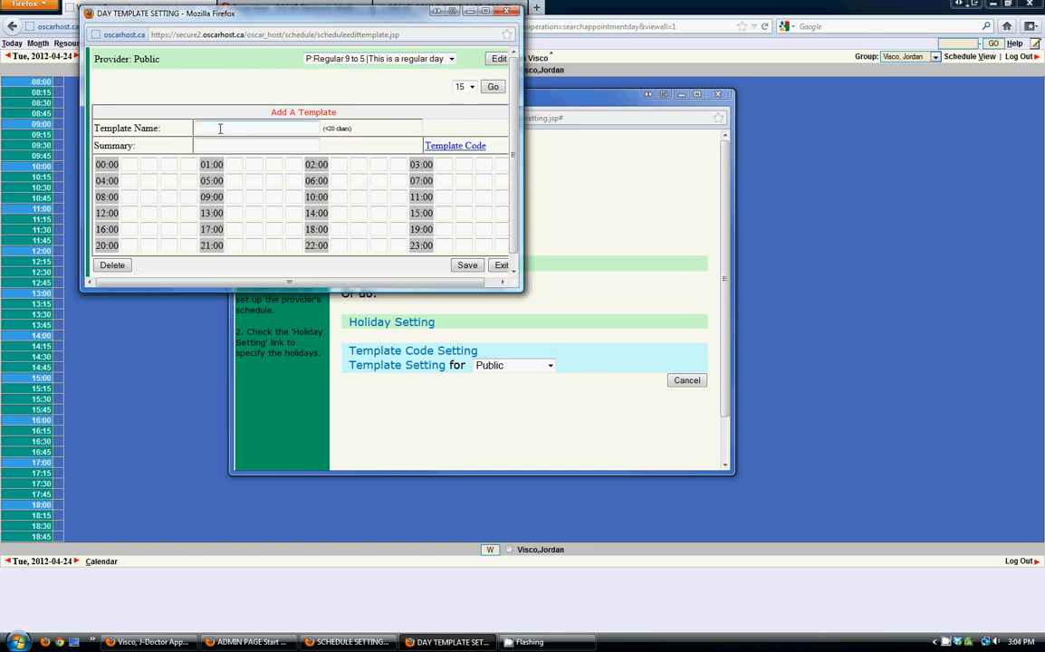
{"action": "type", "text": "Half"}
{"action": "key", "text": "Down"}
{"action": "key", "text": "Down"}
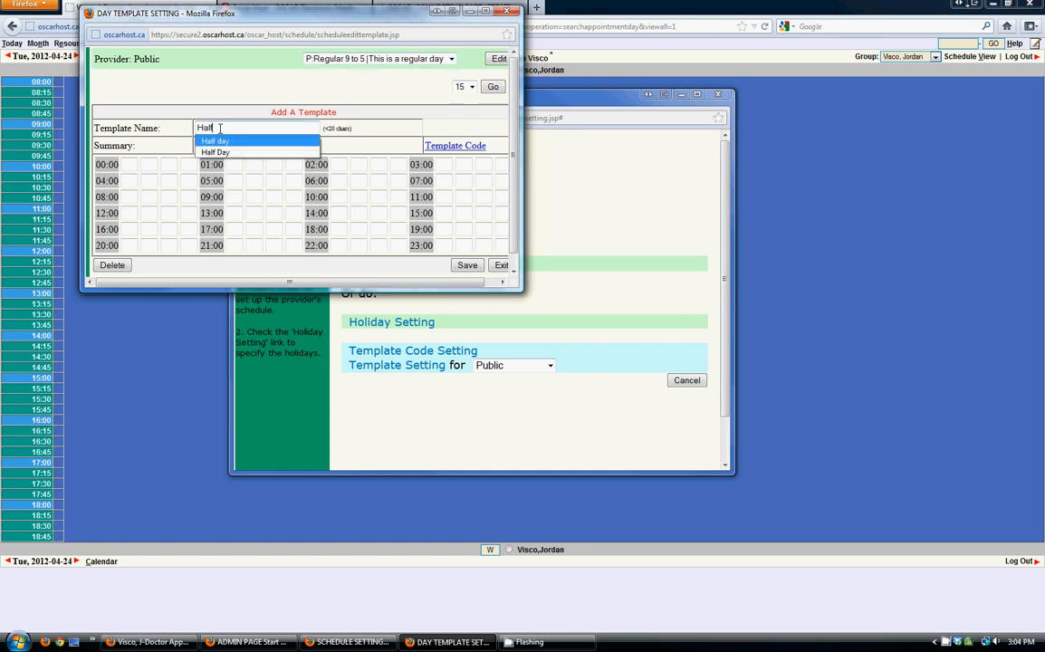
{"action": "key", "text": "Tab"}
{"action": "type", "text": "Ha"}
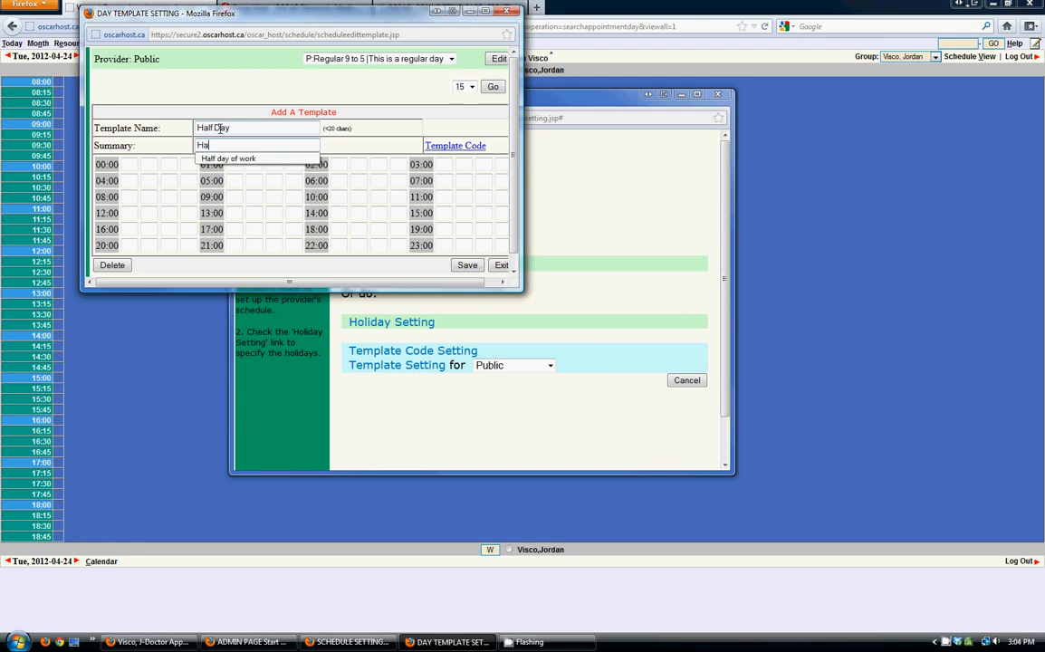
{"action": "type", "text": "lf"}
{"action": "key", "text": "Down"}
{"action": "key", "text": "Tab"}
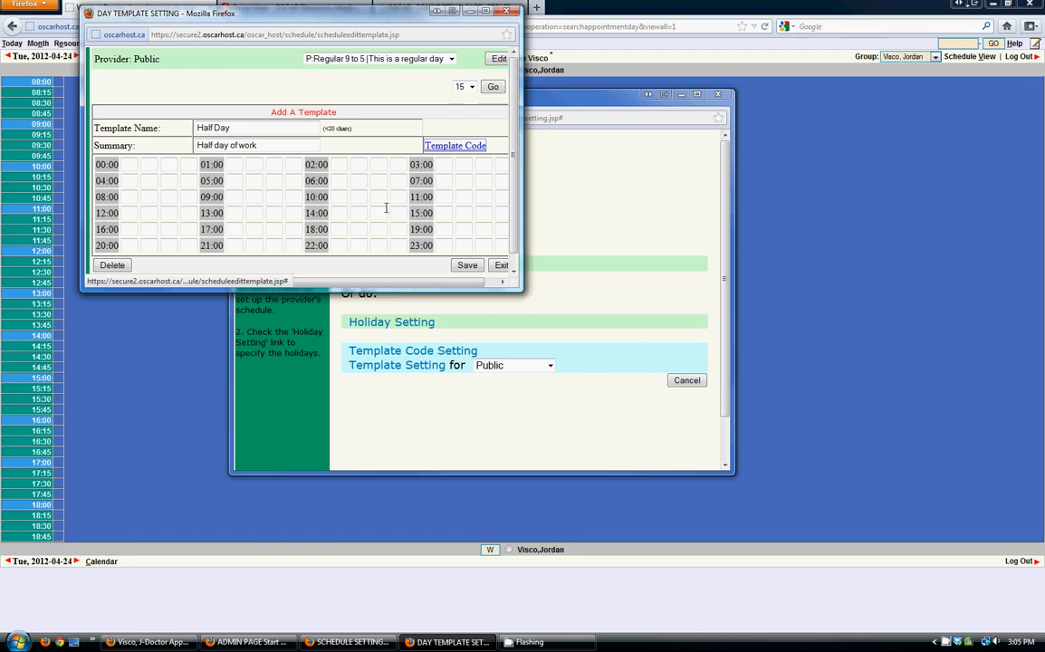
Step: Assign code 1 to every 15-minute slot from 11:00 to 13:45 in the Half Day template, and save it
{"action": "left_click", "coordinate": [448, 195]}
{"action": "type", "text": "1"}
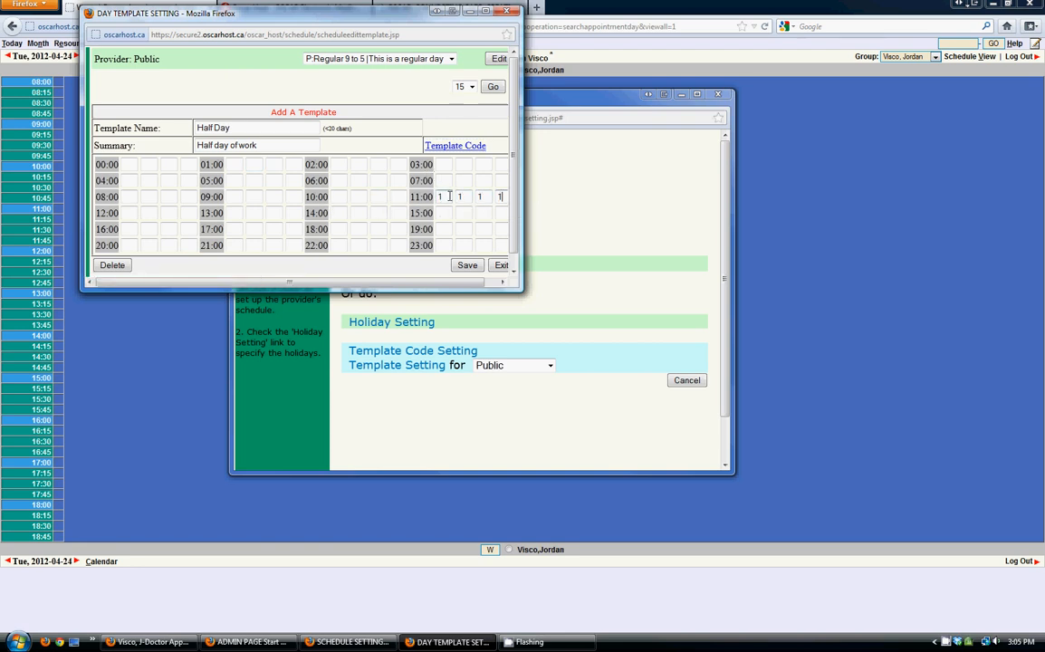
{"action": "type", "text": "111111111111"}
{"action": "key", "text": "BackSpace"}
{"action": "left_click", "coordinate": [468, 265]}
Step: Load the Half Day and Regular 9 to 5 templates to review their slots, and exit the template settings
{"action": "left_click", "coordinate": [450, 59]}
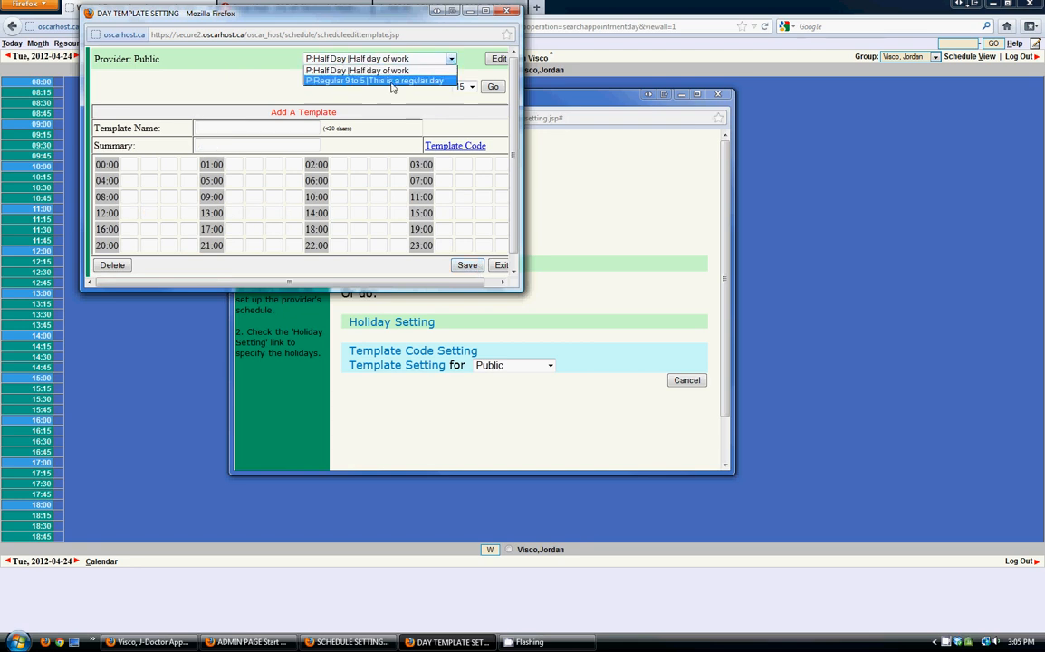
{"action": "left_click", "coordinate": [351, 71]}
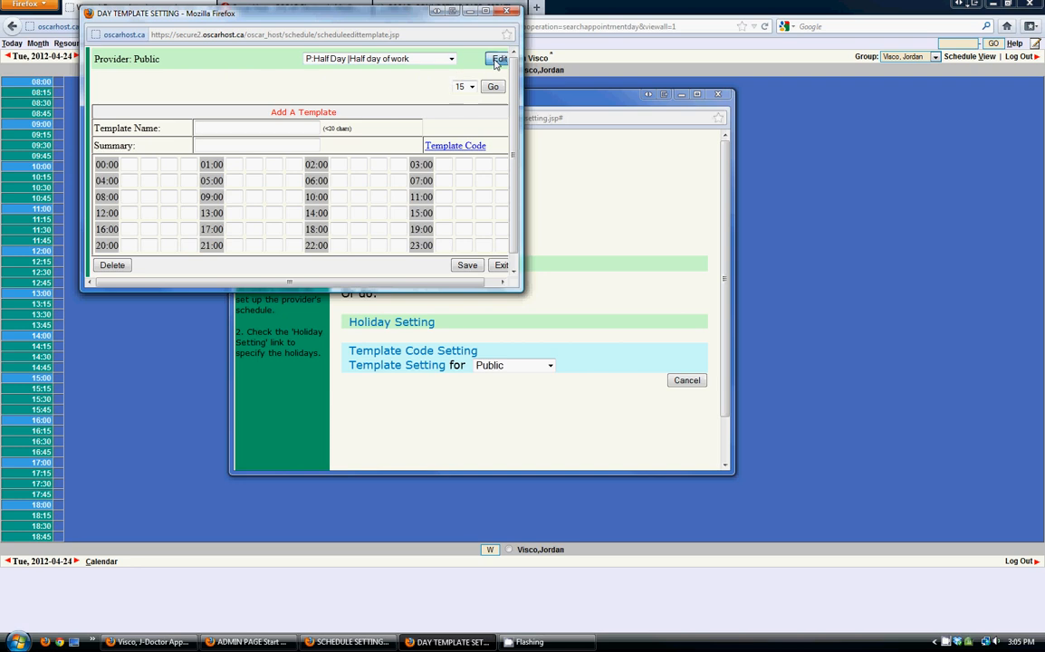
{"action": "left_click", "coordinate": [498, 58]}
{"action": "left_click", "coordinate": [380, 59]}
{"action": "left_click", "coordinate": [399, 82]}
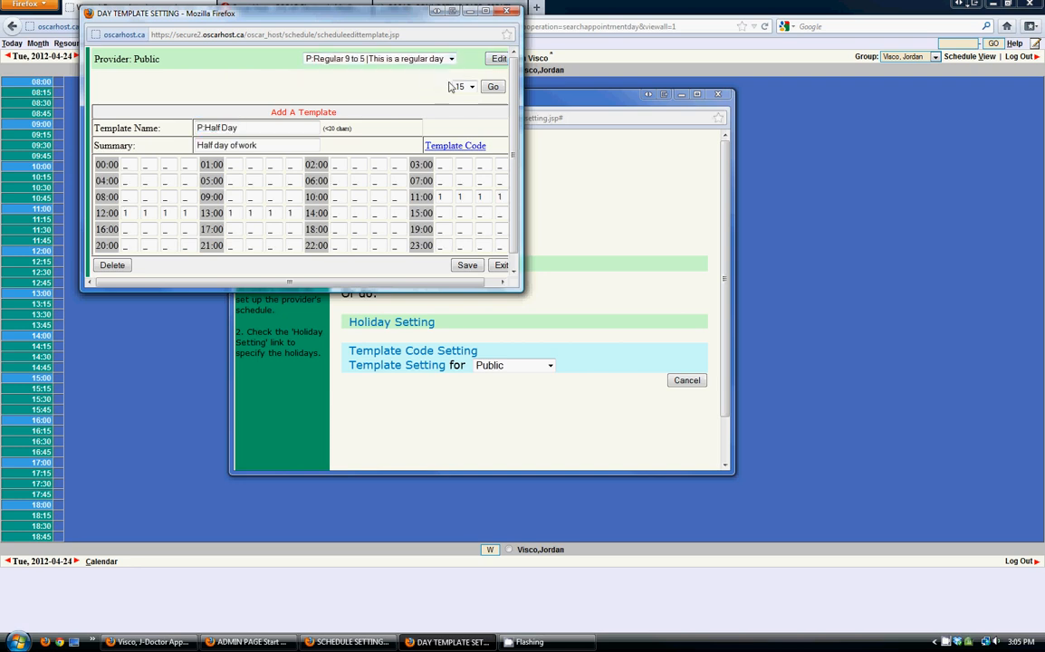
{"action": "left_click", "coordinate": [498, 59]}
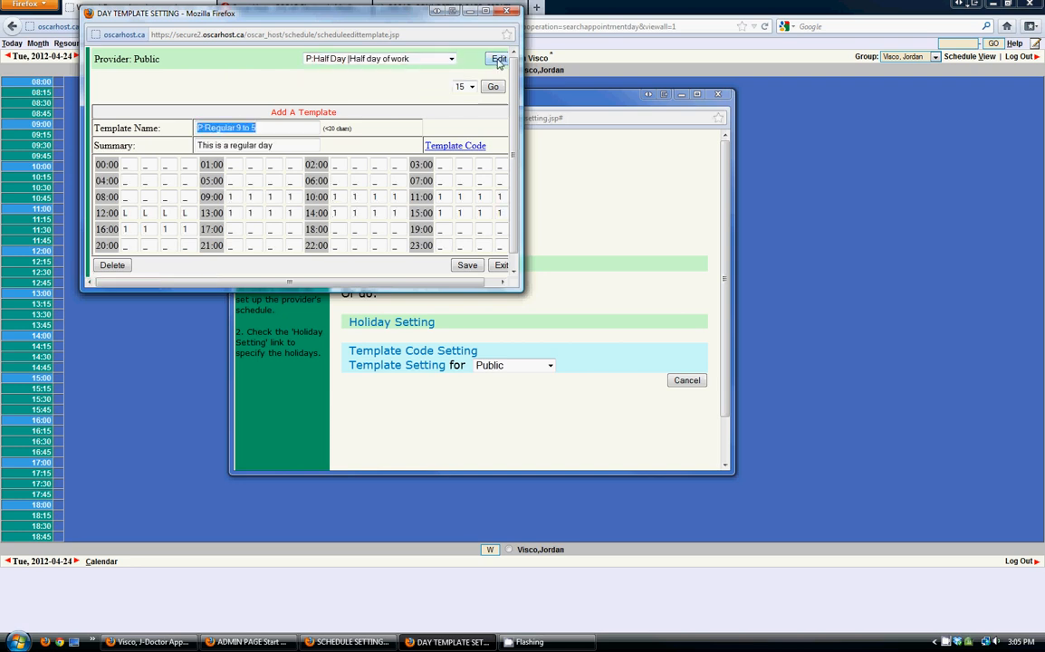
{"action": "left_click", "coordinate": [502, 265]}
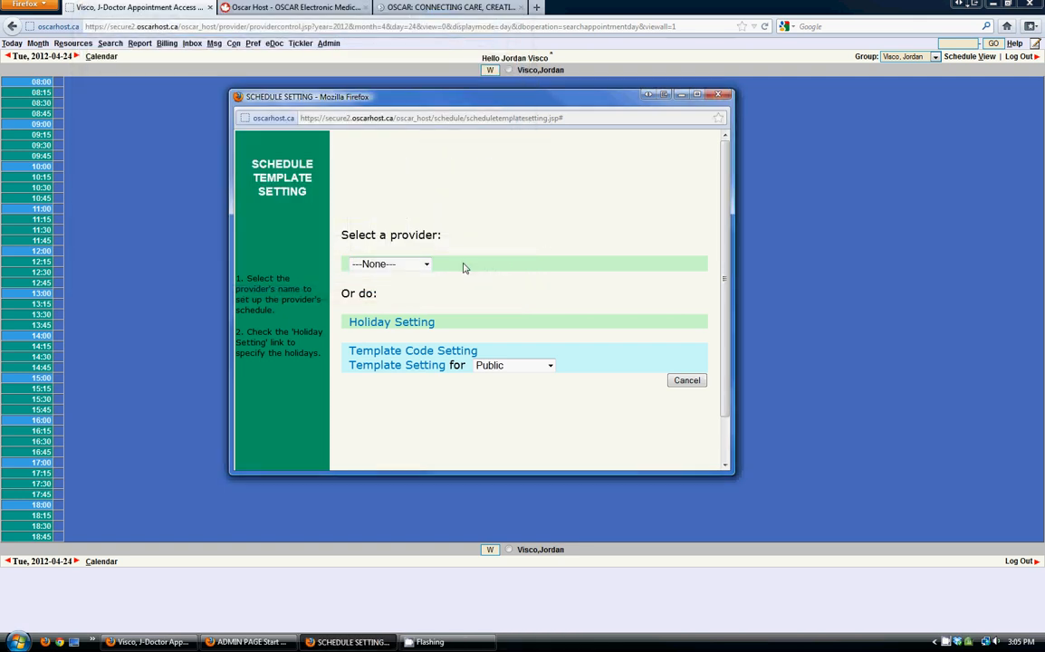
Step: Open the schedule setup for the logged-in provider
{"action": "mouse_move", "coordinate": [391, 235]}
{"action": "left_mouse_down"}
{"action": "mouse_move", "coordinate": [451, 239]}
{"action": "mouse_move", "coordinate": [393, 229]}
{"action": "left_mouse_up"}
{"action": "left_click", "coordinate": [395, 231]}
{"action": "left_click", "coordinate": [426, 263]}
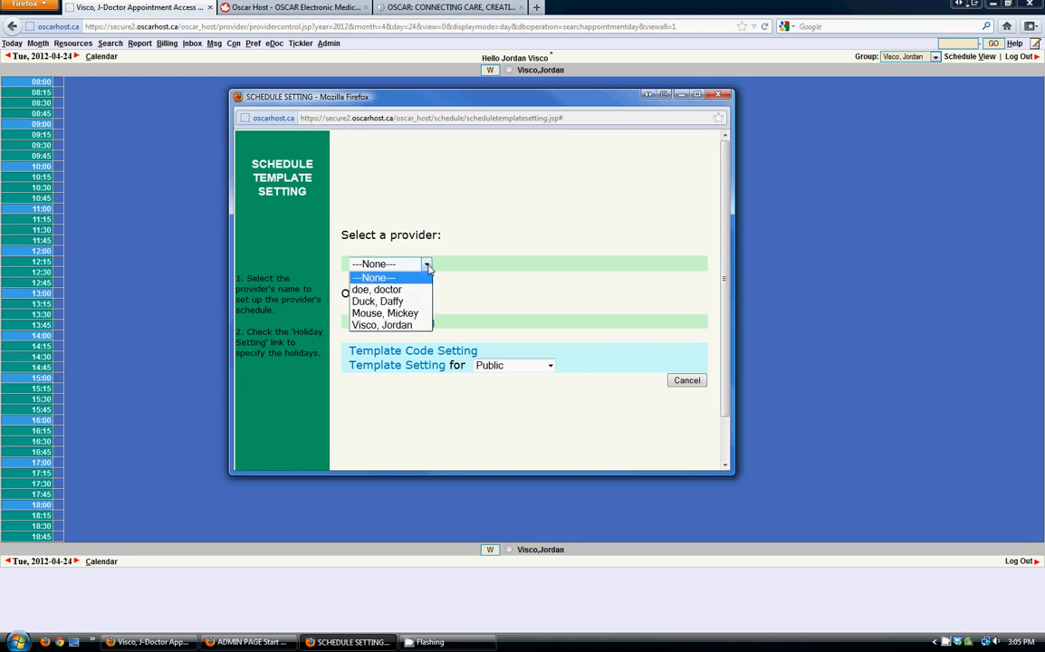
{"action": "left_click", "coordinate": [415, 325]}
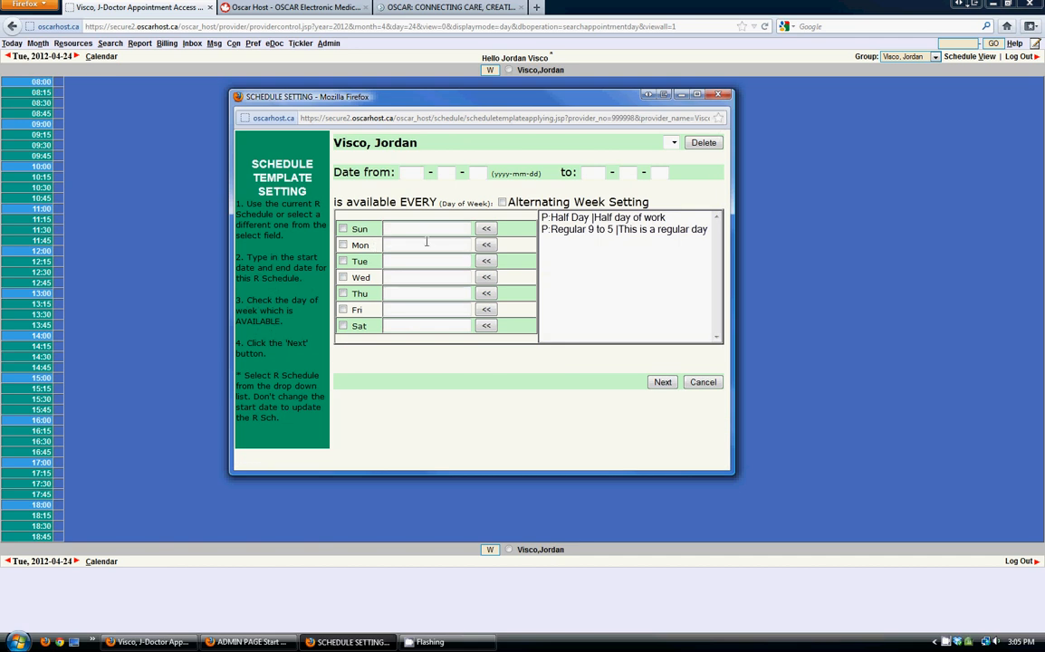
Step: Mark the provider as available every Monday, Tuesday, Wednesday, Thursday and Friday
{"action": "left_click", "coordinate": [343, 246]}
{"action": "left_click", "coordinate": [344, 261]}
{"action": "left_click", "coordinate": [343, 277]}
{"action": "left_click", "coordinate": [343, 293]}
{"action": "left_click", "coordinate": [343, 310]}
Step: Assign the public Regular 9 to 5 template to Monday, Tuesday and Wednesday in the provider's weekly schedule
{"action": "left_click", "coordinate": [587, 231]}
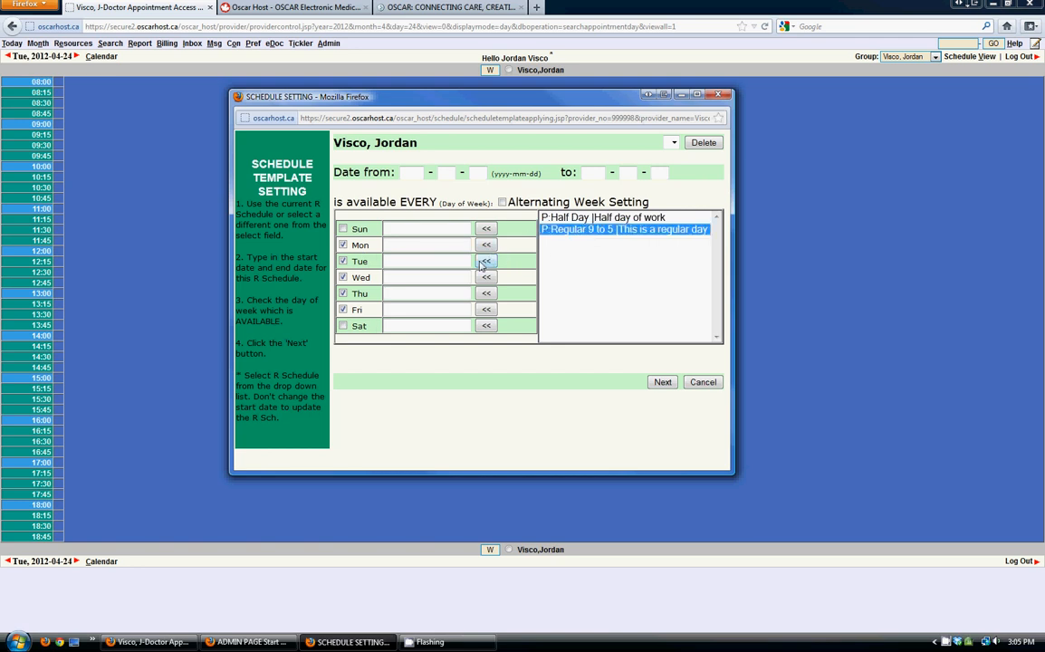
{"action": "left_click", "coordinate": [476, 245]}
{"action": "left_click", "coordinate": [476, 261]}
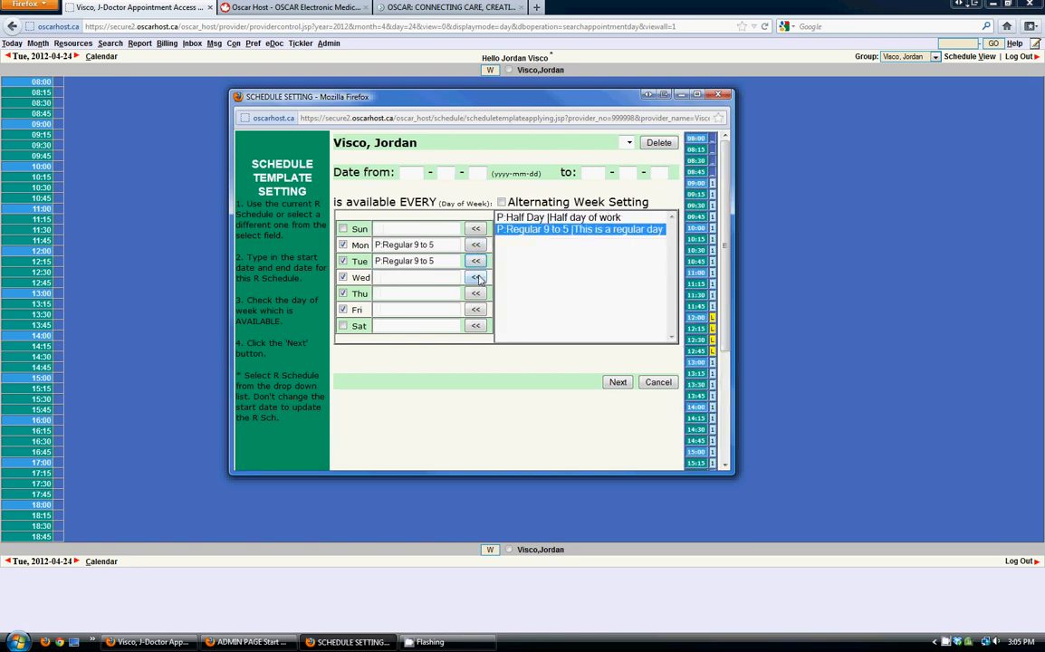
{"action": "left_click", "coordinate": [475, 278]}
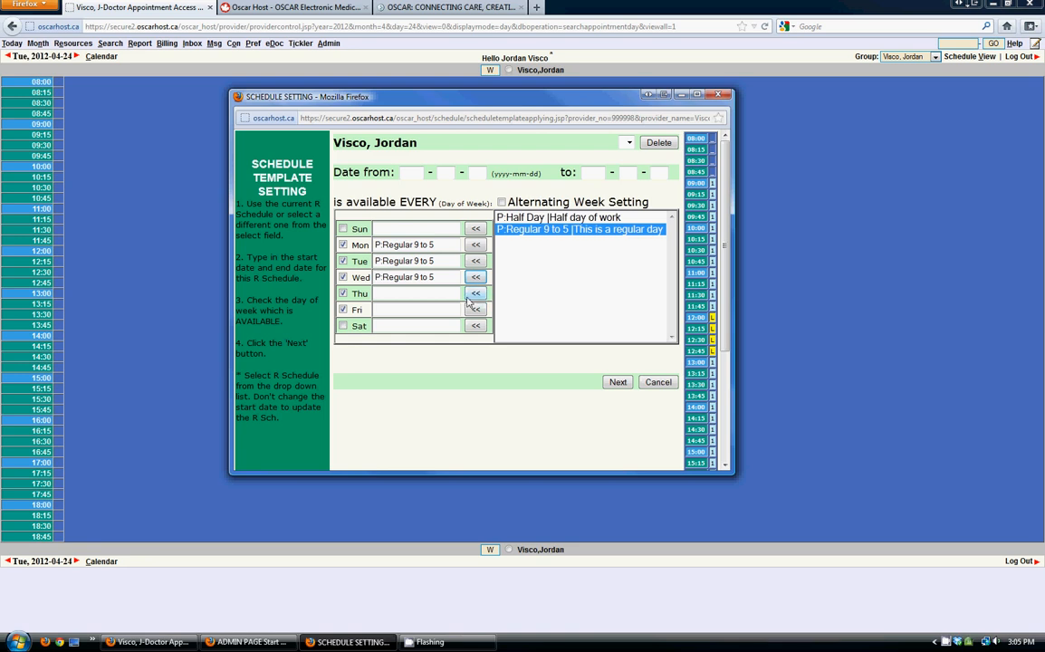
Step: Assign the public Half Day template to Thursday and Friday in the provider's weekly schedule
{"action": "left_click", "coordinate": [559, 217]}
{"action": "left_click", "coordinate": [476, 294]}
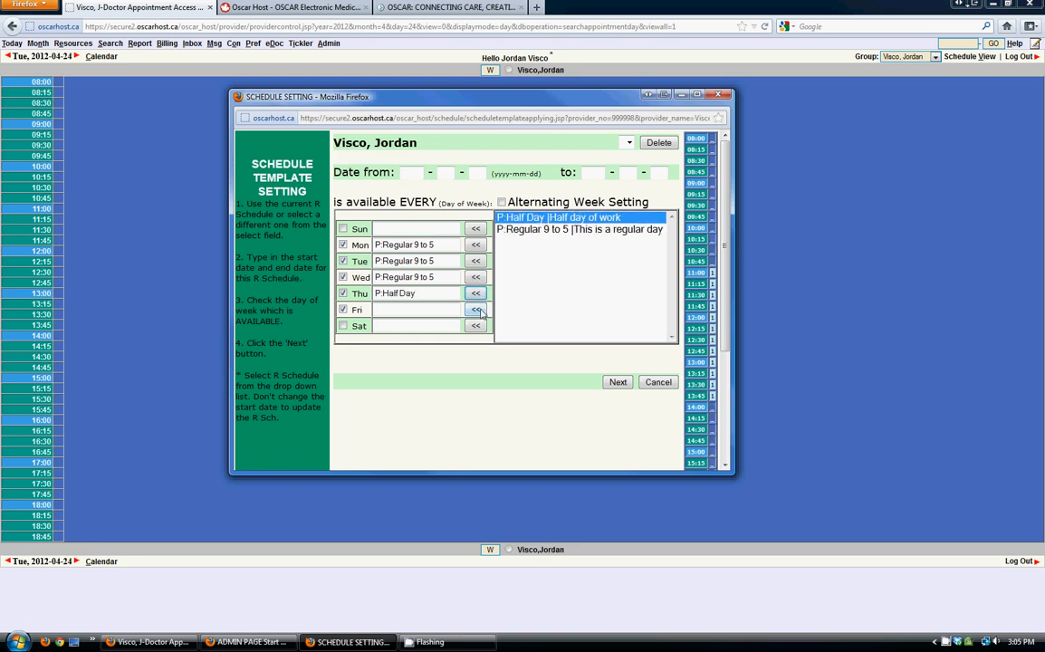
{"action": "left_click", "coordinate": [477, 311]}
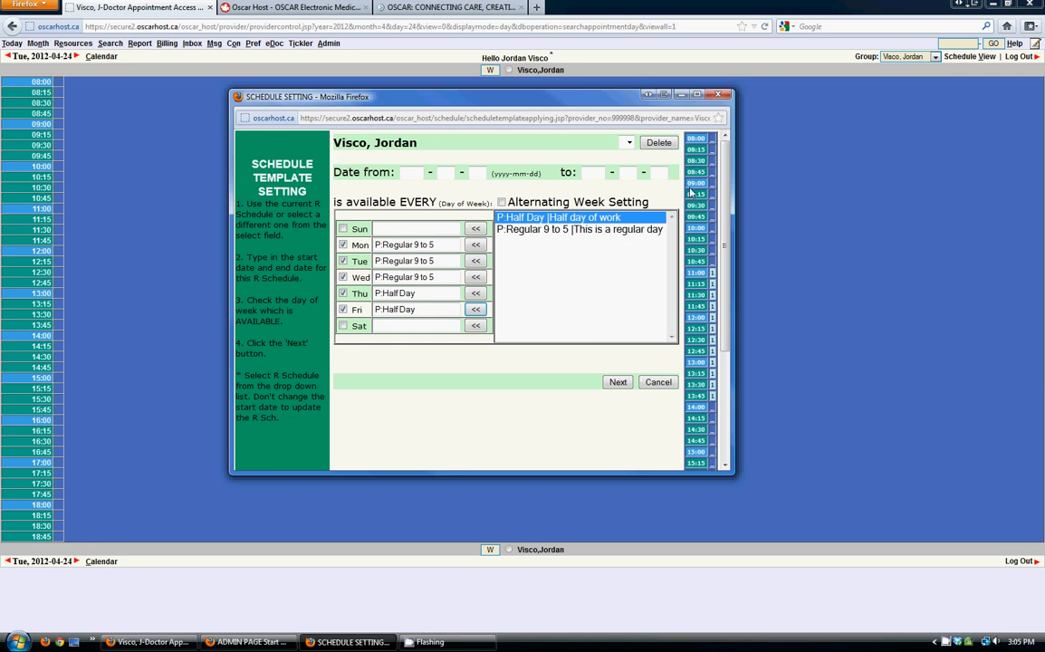
Step: Preview the time slots and codes of the Half Day and Regular 9 to 5 templates
{"action": "scroll", "coordinate": [724, 260], "scroll_direction": "down", "scroll_amount": 3}
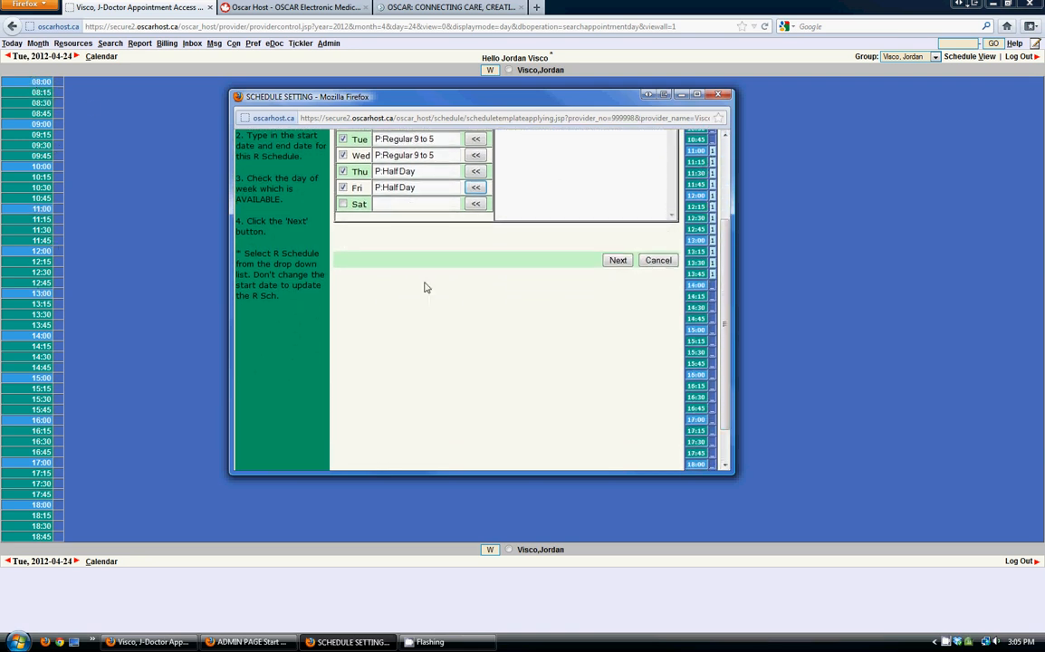
{"action": "scroll", "coordinate": [730, 266], "scroll_direction": "up", "scroll_amount": 2}
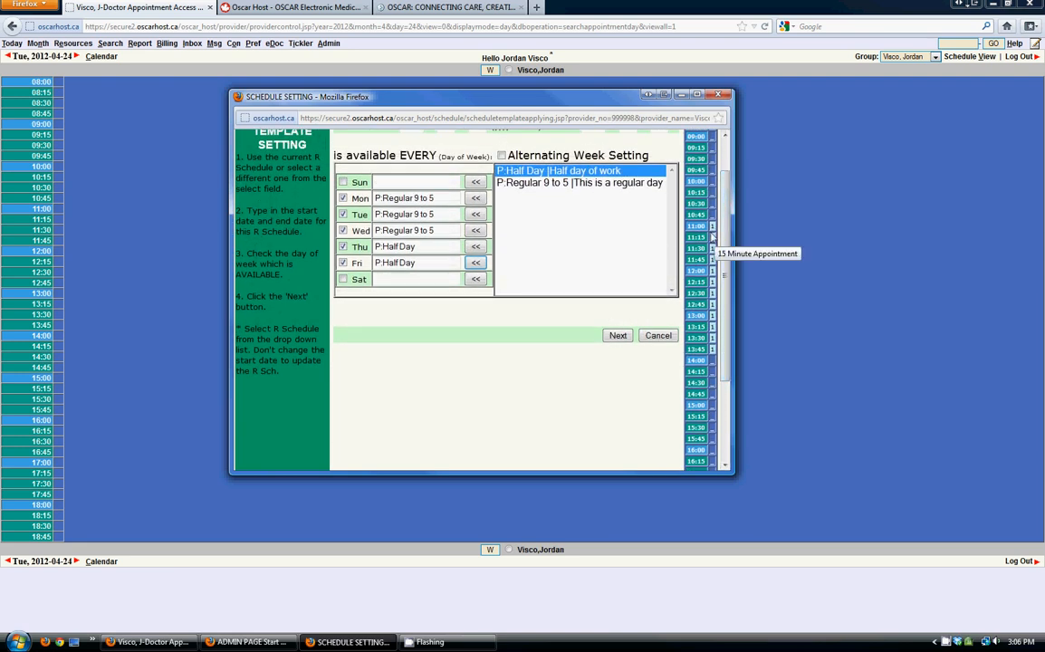
{"action": "left_click", "coordinate": [575, 184]}
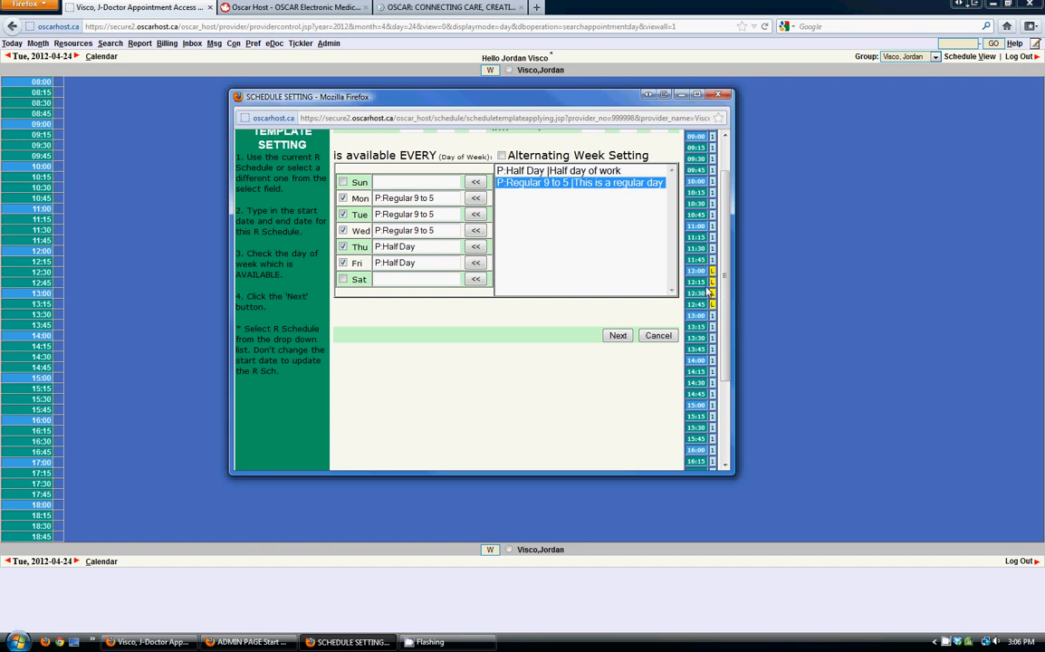
{"action": "scroll", "coordinate": [605, 269], "scroll_direction": "up", "scroll_amount": 1}
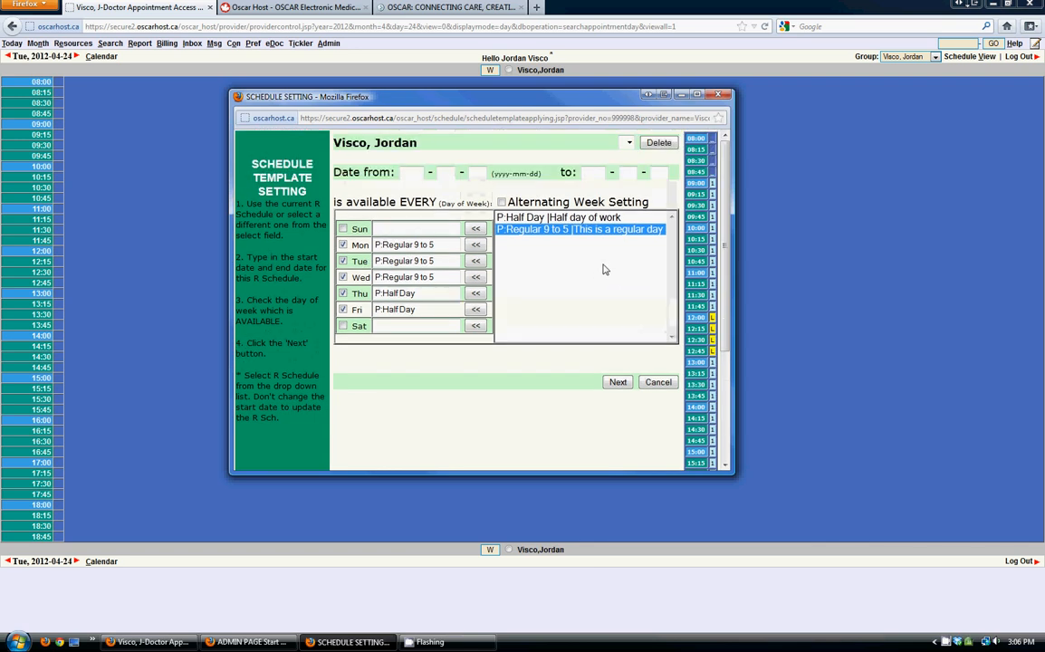
Step: Set the schedule's effective dates from 2012-1-1 to 2012-12-31 and proceed to the monthly calendar
{"action": "left_click", "coordinate": [404, 173]}
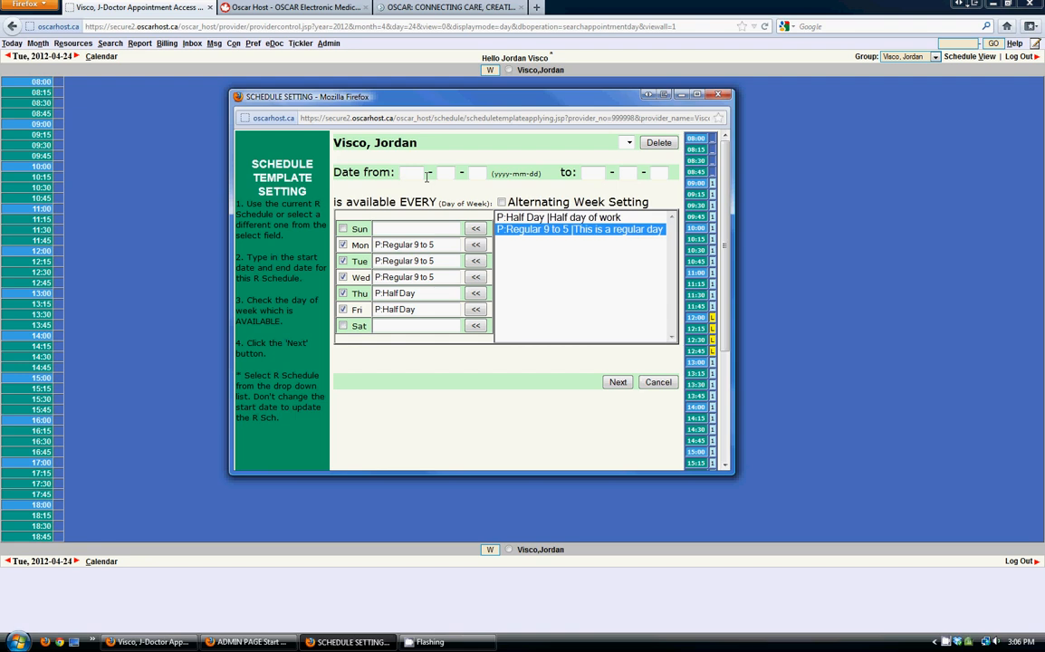
{"action": "type", "text": "20121"}
{"action": "key", "text": "Tab"}
{"action": "type", "text": "1"}
{"action": "key", "text": "Tab"}
{"action": "type", "text": "2013"}
{"action": "key", "text": "shift+Tab"}
{"action": "key", "text": "Right"}
{"action": "key", "text": "shift+Left"}
{"action": "type", "text": "21231"}
{"action": "left_click", "coordinate": [497, 151]}
{"action": "left_click", "coordinate": [618, 383]}
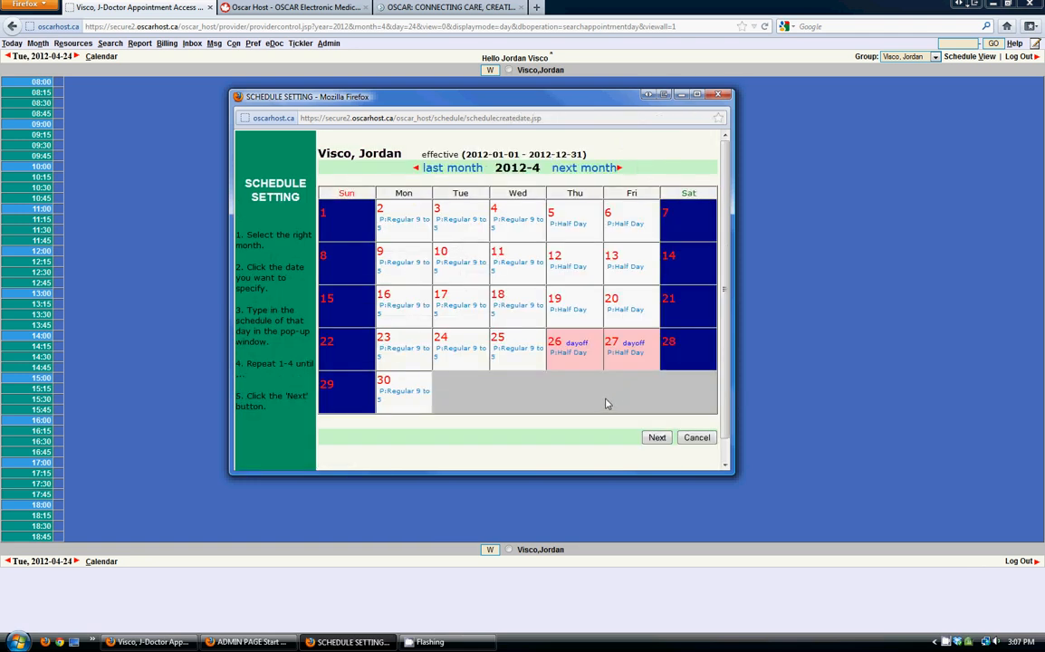
Step: Review the availability and template options for 2012-04-13, and close them without saving
{"action": "left_click", "coordinate": [624, 270]}
{"action": "left_click", "coordinate": [284, 101]}
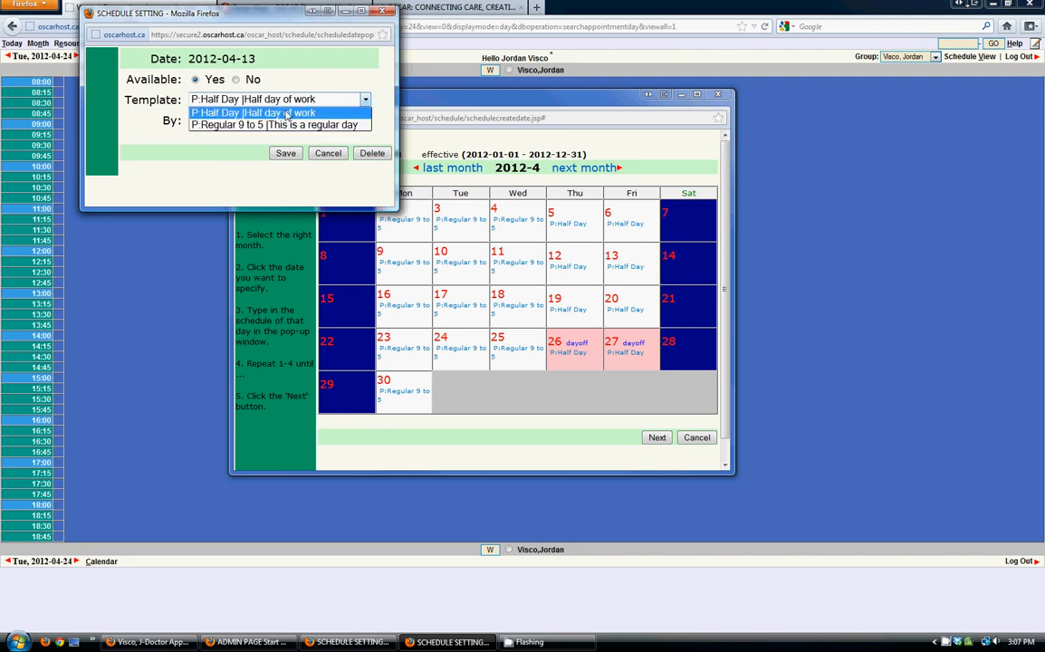
{"action": "left_click", "coordinate": [238, 172]}
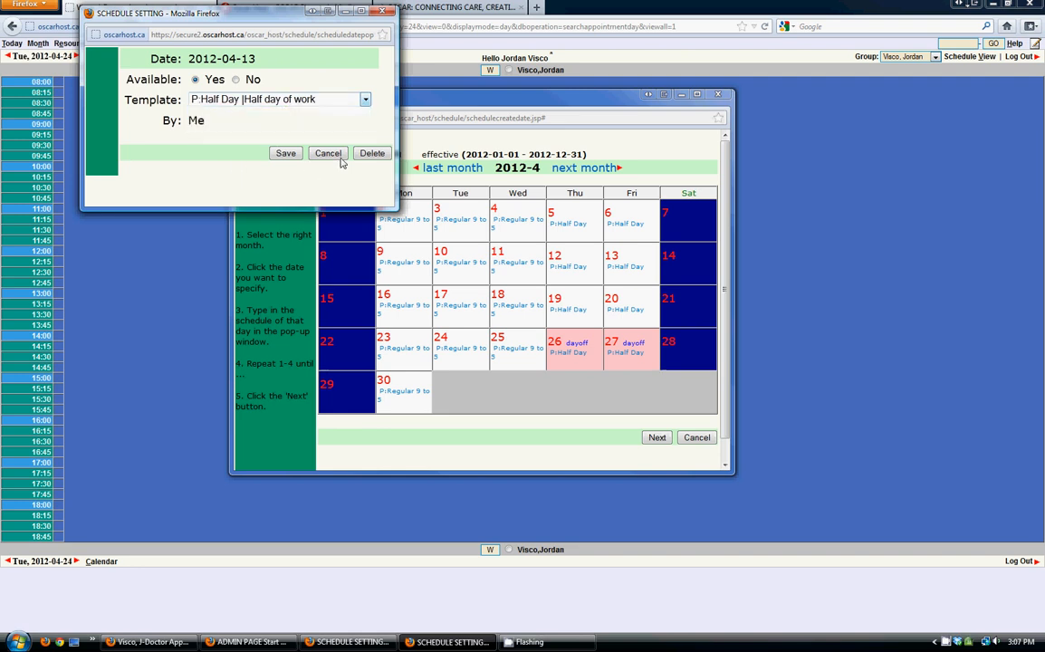
{"action": "left_click", "coordinate": [381, 12]}
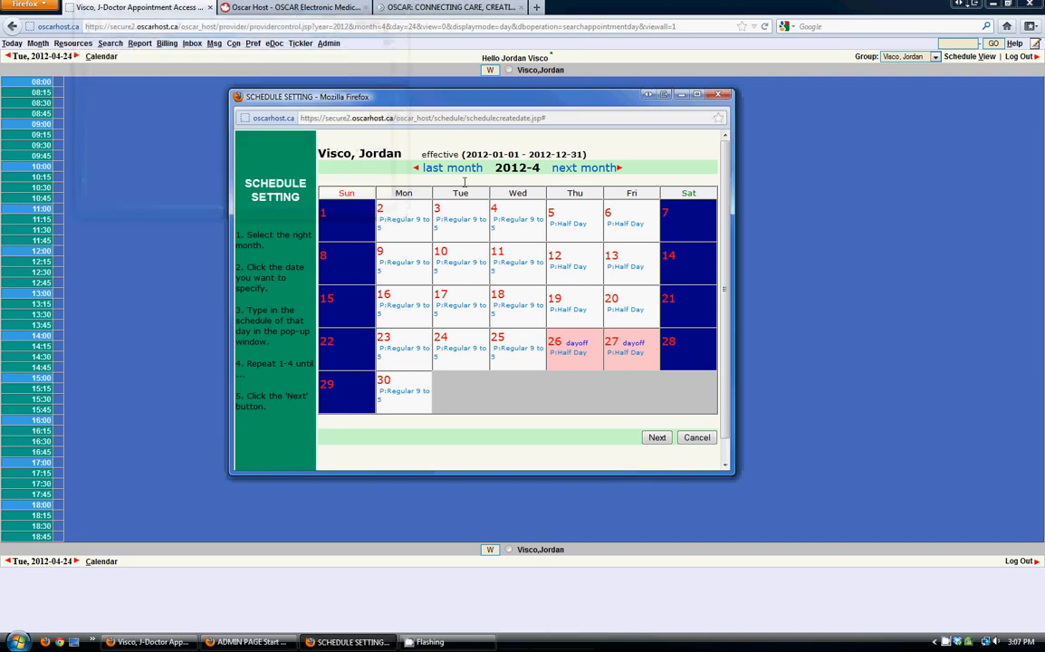
Step: Accept the calendar to complete the provider's schedule setting
{"action": "left_click", "coordinate": [657, 438]}
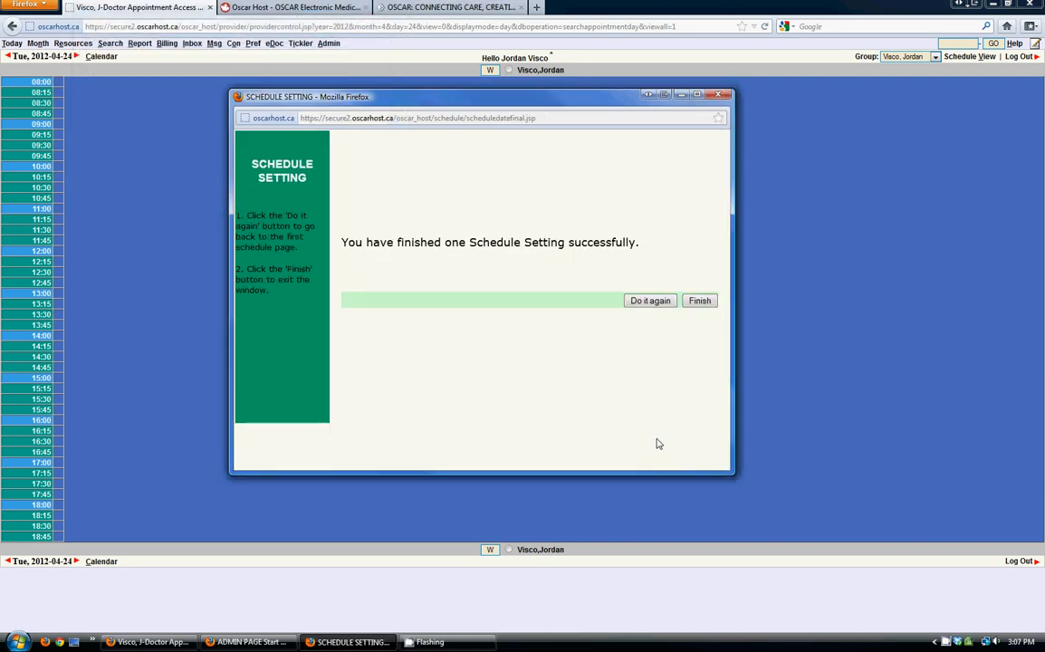
{"action": "left_click_drag", "start_coordinate": [349, 241], "coordinate": [558, 243]}
{"action": "left_click", "coordinate": [567, 243]}
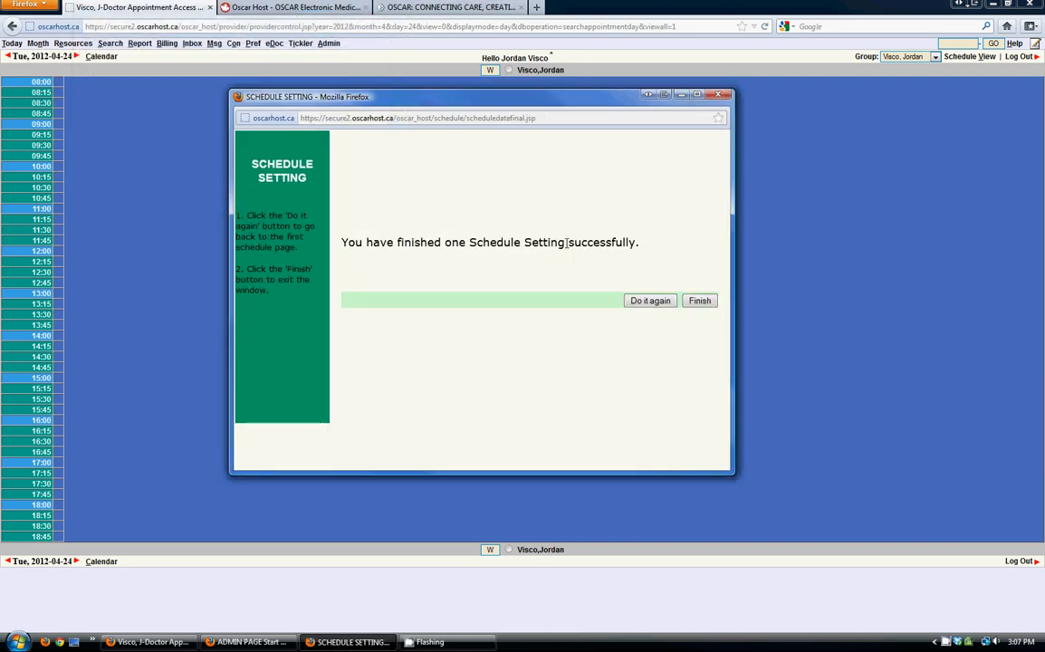
Step: Reopen the same provider's schedule setup, review the saved date range and weekly templates, and cancel out of it
{"action": "left_click", "coordinate": [654, 303]}
{"action": "left_click", "coordinate": [406, 264]}
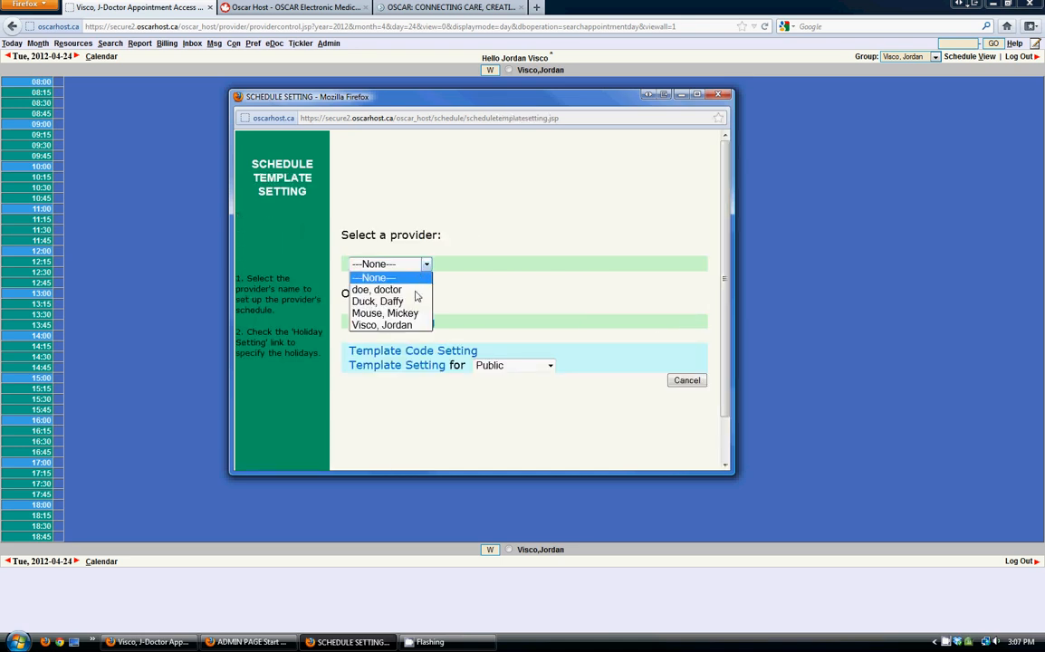
{"action": "left_click", "coordinate": [410, 326]}
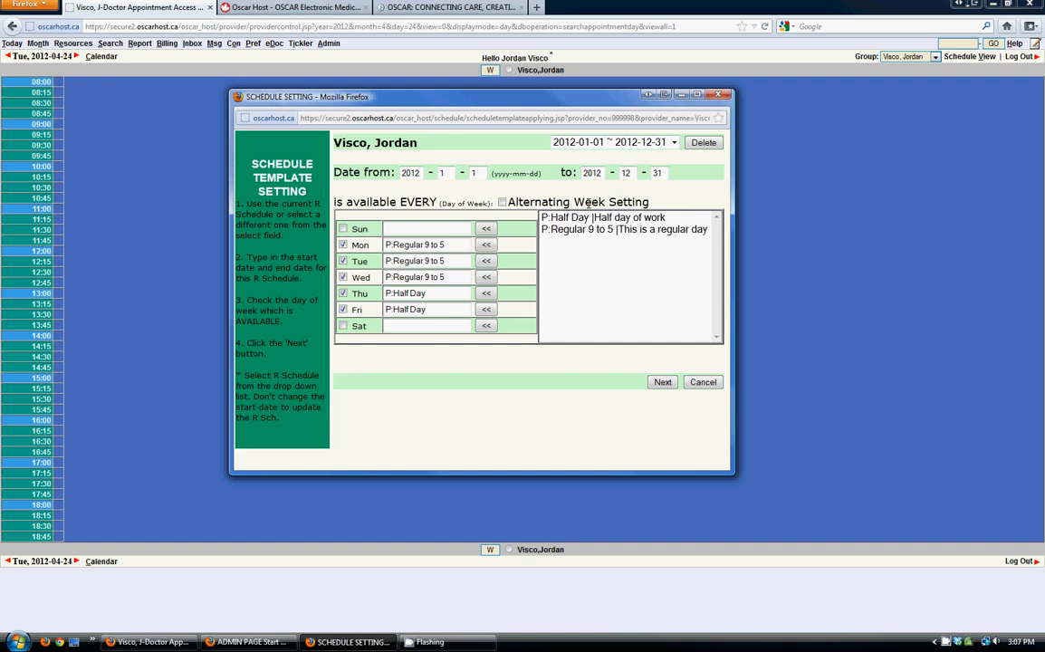
{"action": "left_click", "coordinate": [585, 143]}
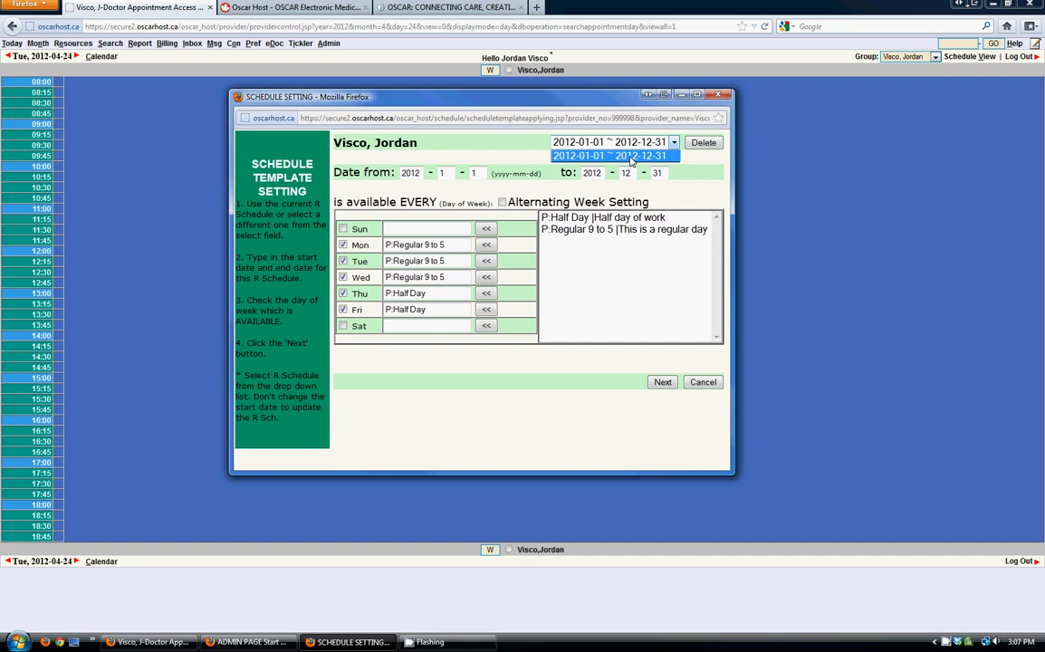
{"action": "left_click", "coordinate": [631, 156]}
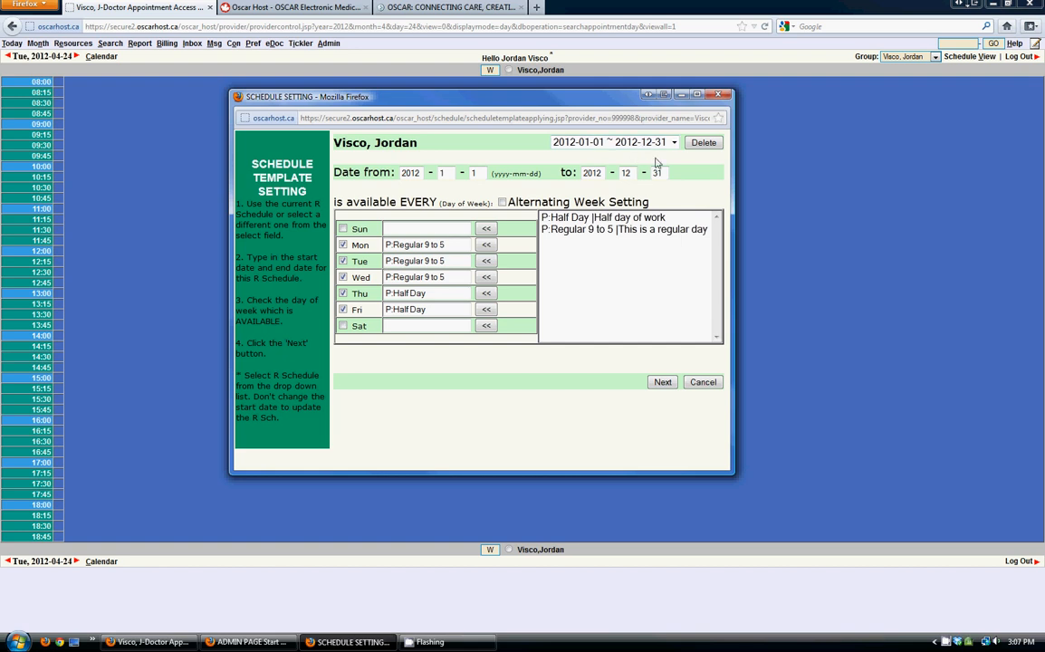
{"action": "left_click", "coordinate": [703, 382]}
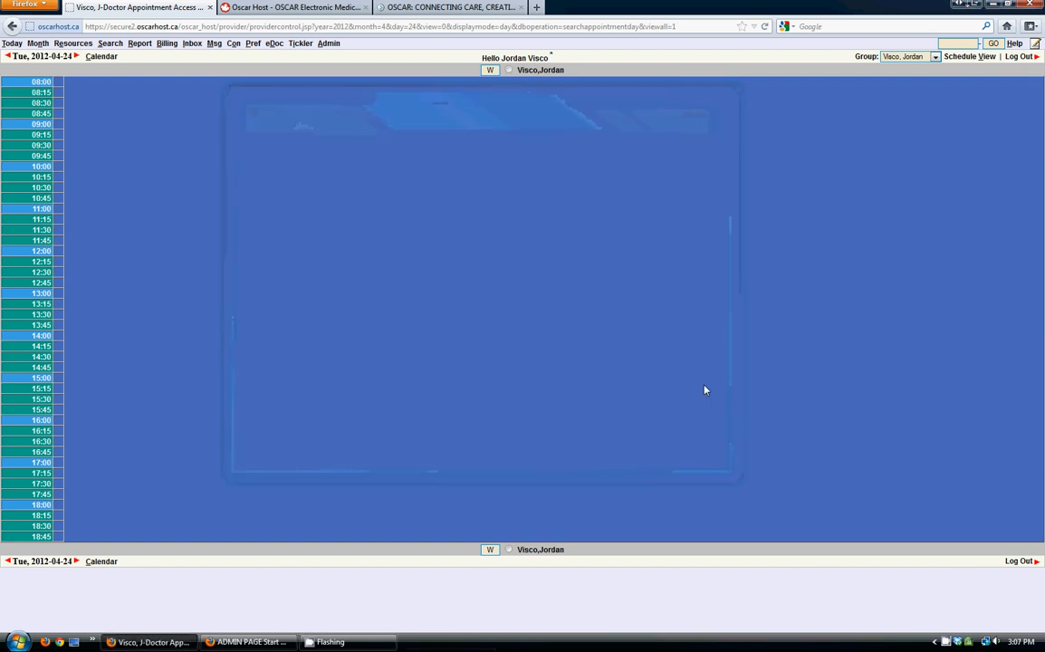
Step: Refresh the appointment page and browse the days from 2012-04-24 to 2012-04-28 and back to check the applied templates
{"action": "right_click", "coordinate": [558, 580]}
{"action": "left_click", "coordinate": [607, 433]}
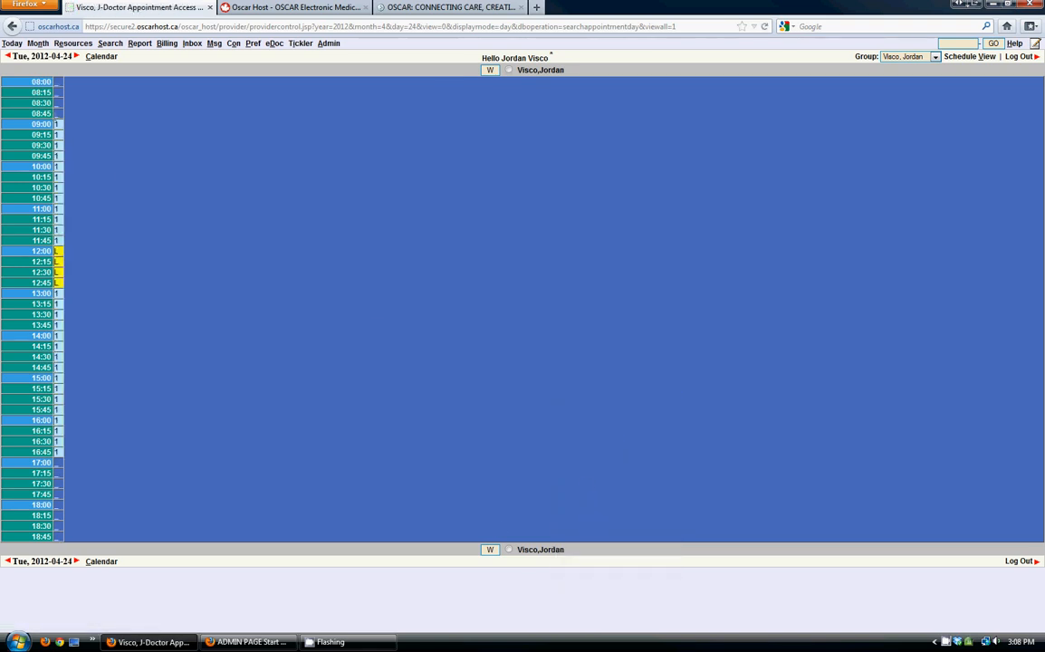
{"action": "left_click", "coordinate": [76, 56]}
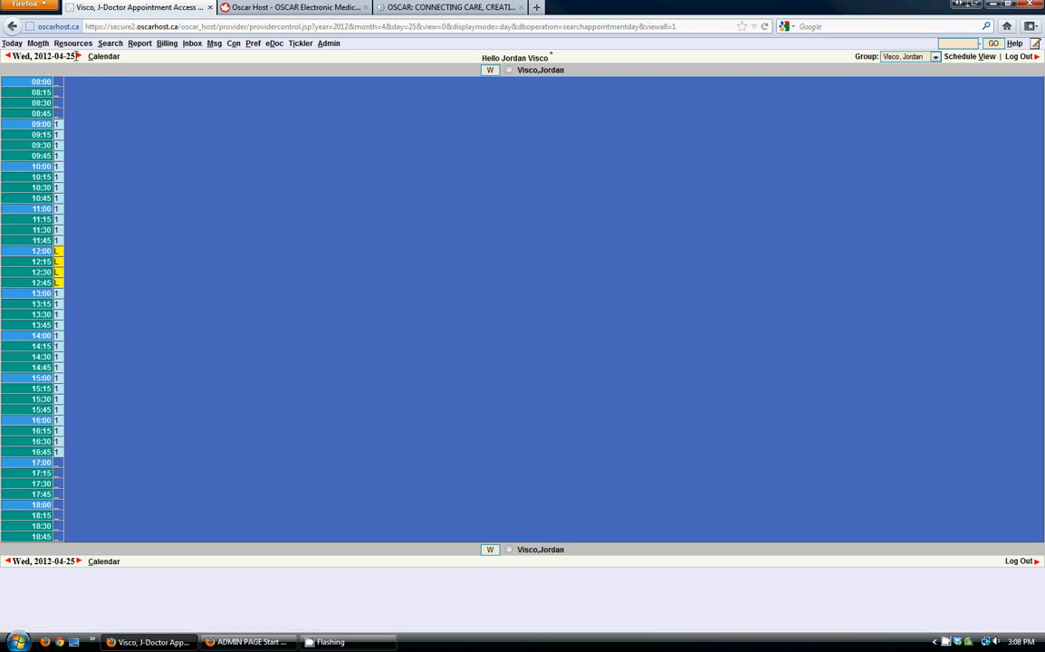
{"action": "left_click", "coordinate": [78, 57]}
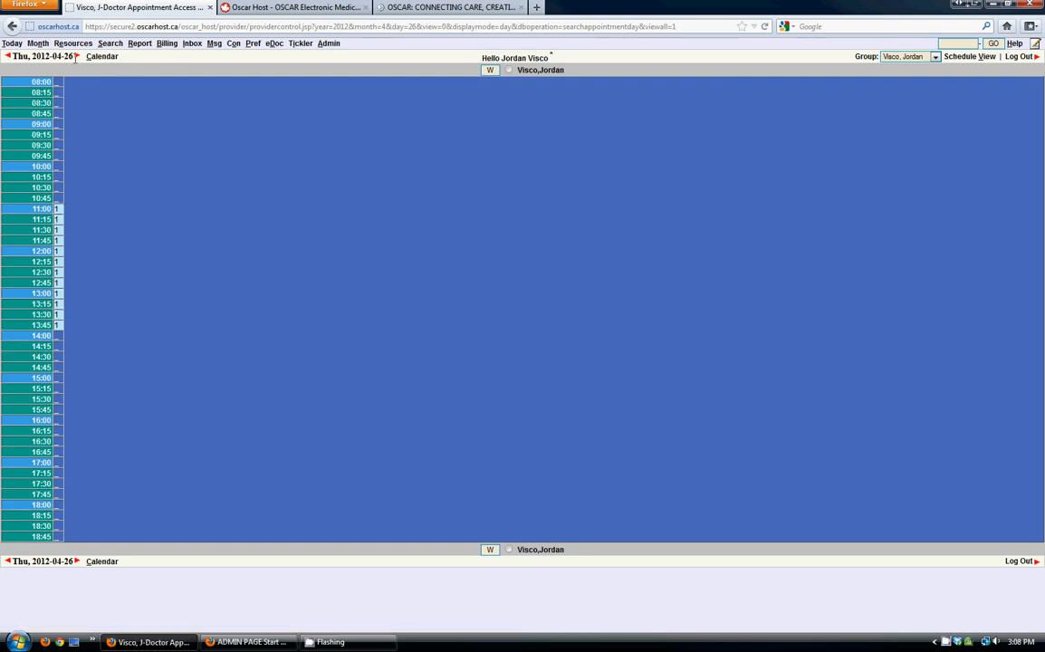
{"action": "left_click", "coordinate": [76, 57]}
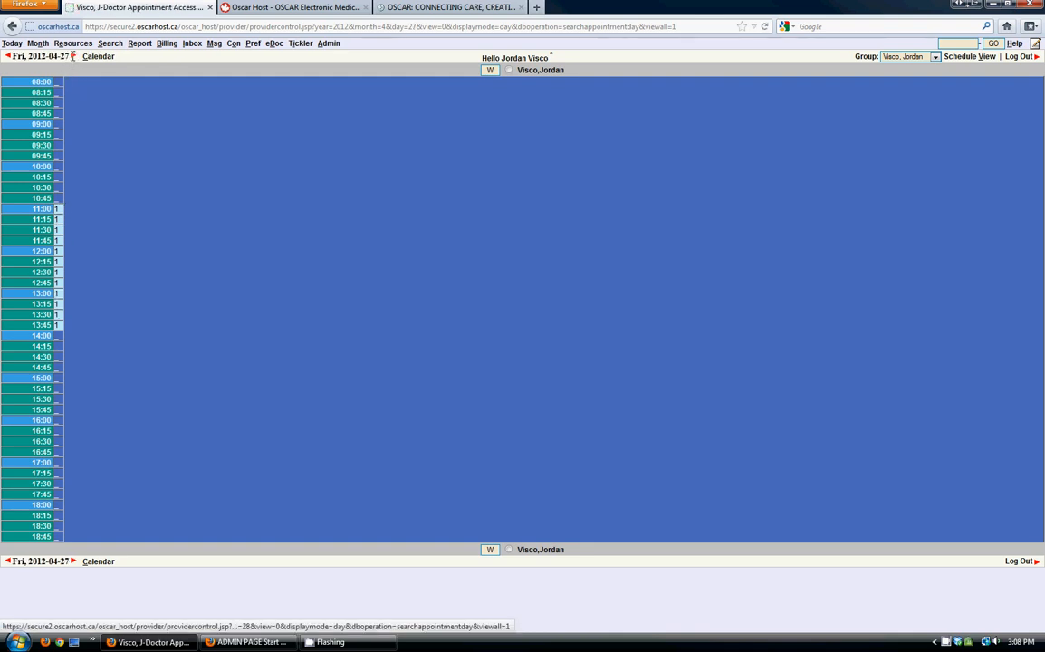
{"action": "left_click", "coordinate": [72, 56]}
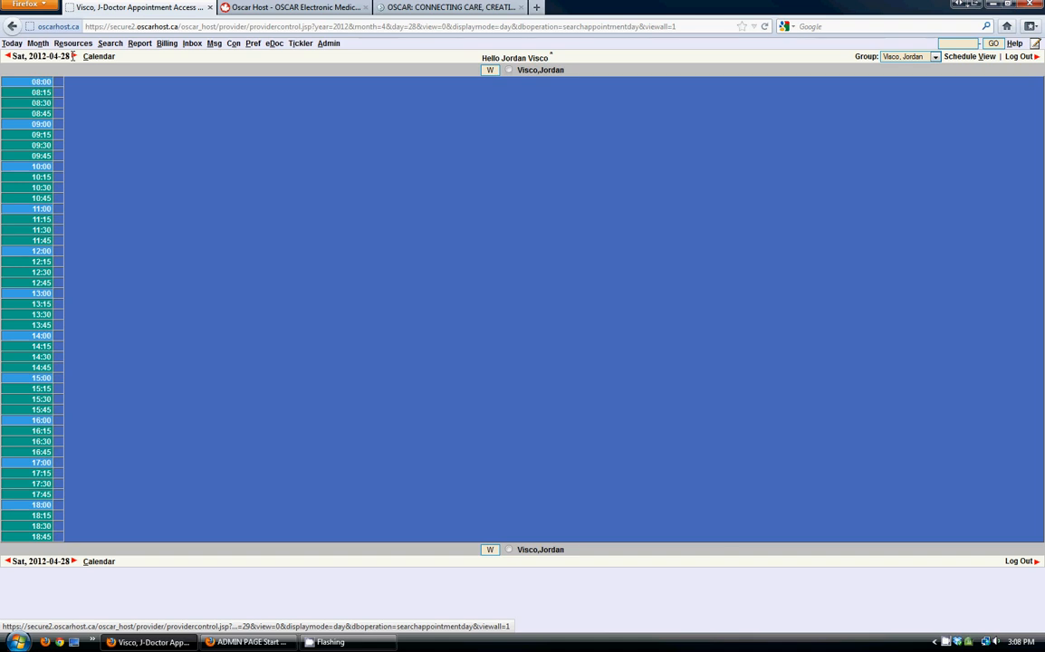
{"action": "left_click", "coordinate": [7, 56]}
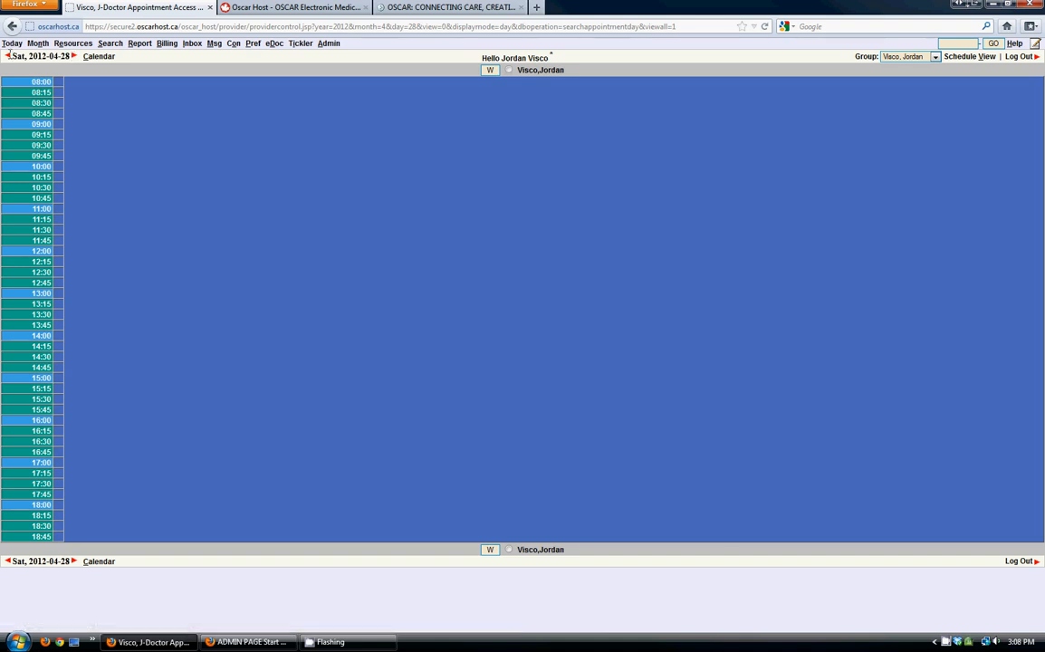
{"action": "left_click", "coordinate": [8, 56]}
{"action": "left_click", "coordinate": [8, 57]}
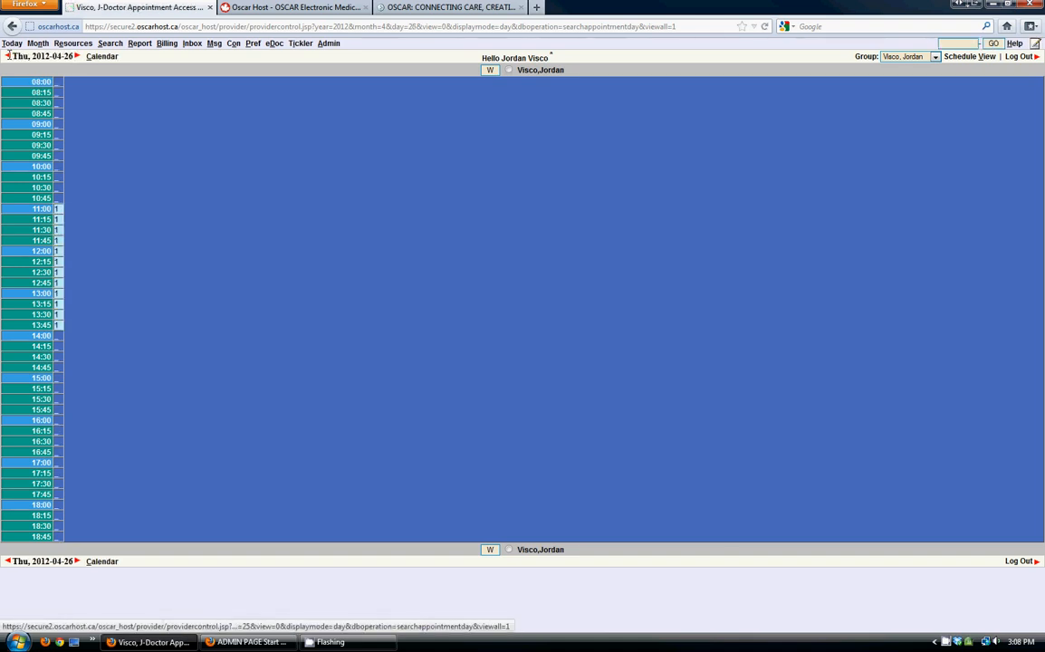
{"action": "left_click", "coordinate": [8, 56]}
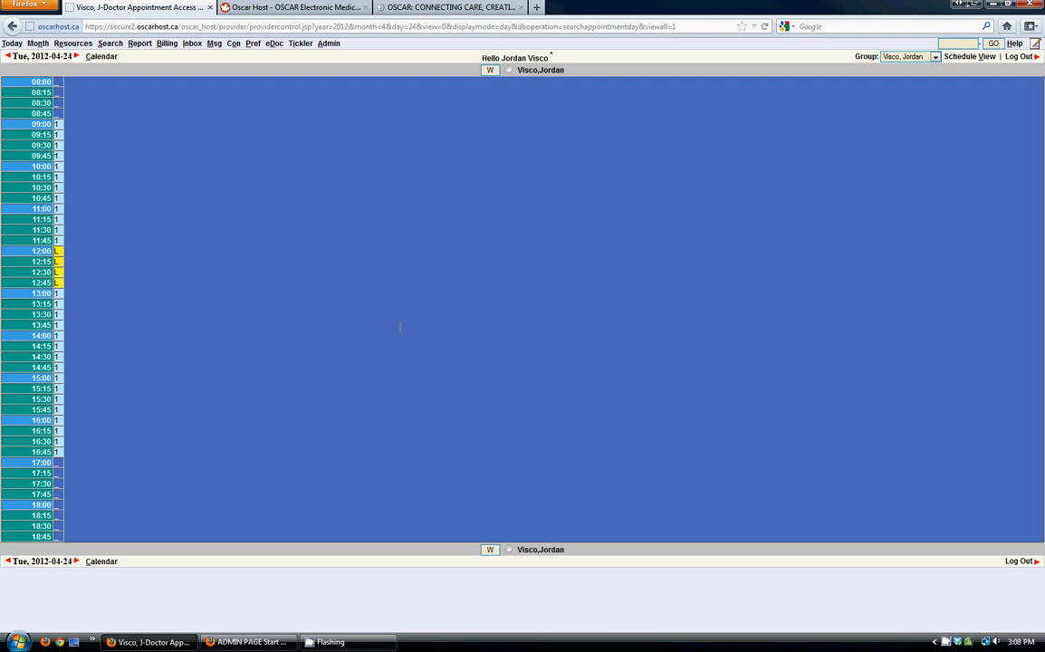
Step: View the OscarHost website and the OSCAR Canada Users Society website in their already open pages
{"action": "left_click", "coordinate": [294, 7]}
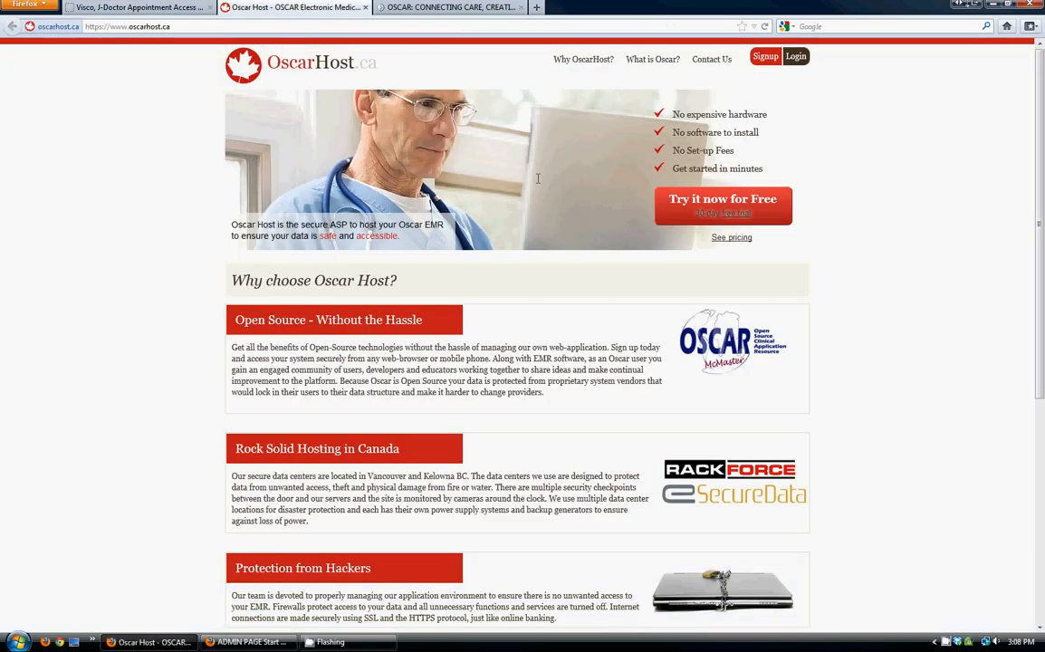
{"action": "left_click", "coordinate": [418, 8]}
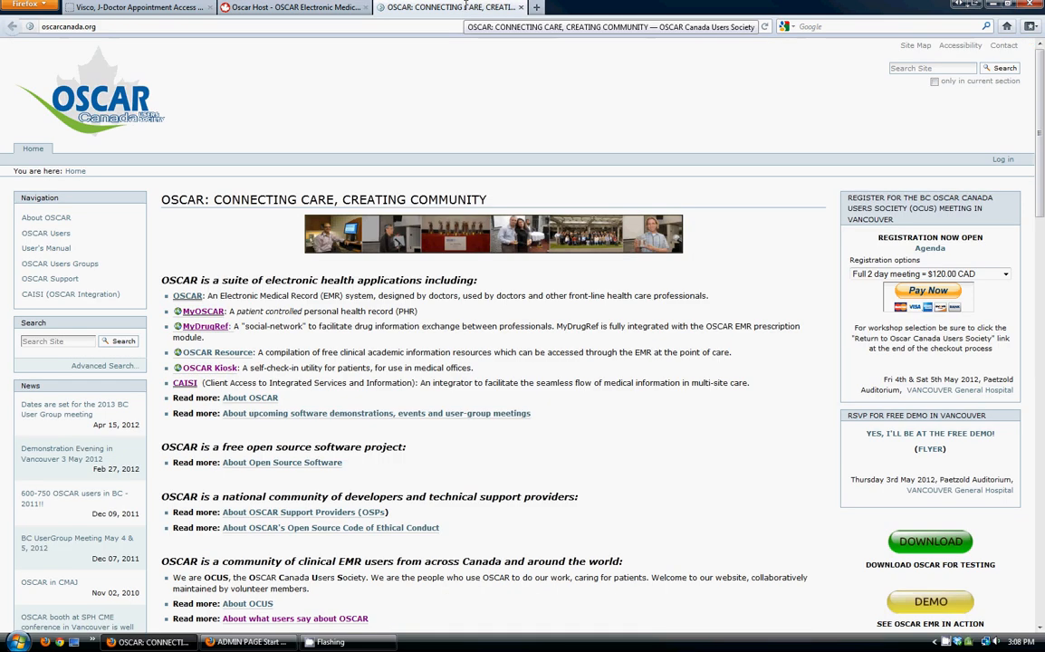